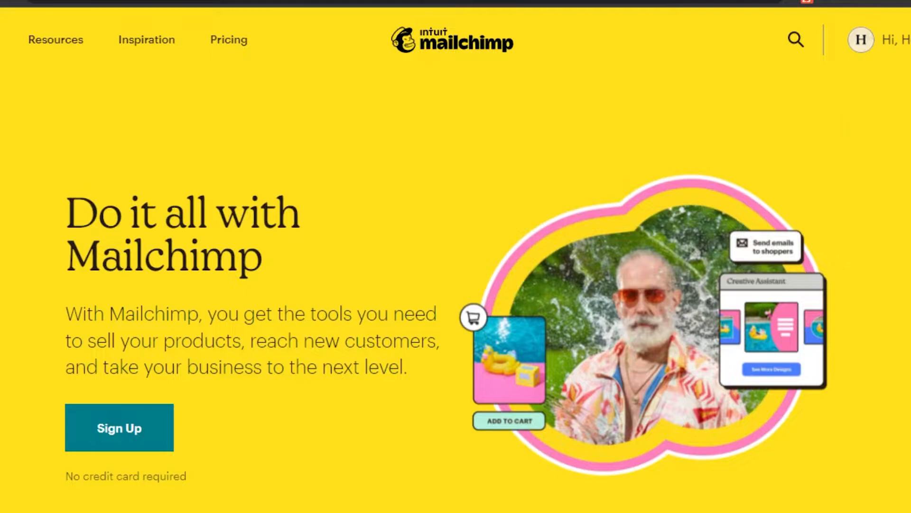
Step: Look through the Mailchimp homepage's sections on online business, marketing automation, audience management, creative tools and analytics
{"action": "scroll", "coordinate": [178, 213], "scroll_direction": "down", "scroll_amount": 20}
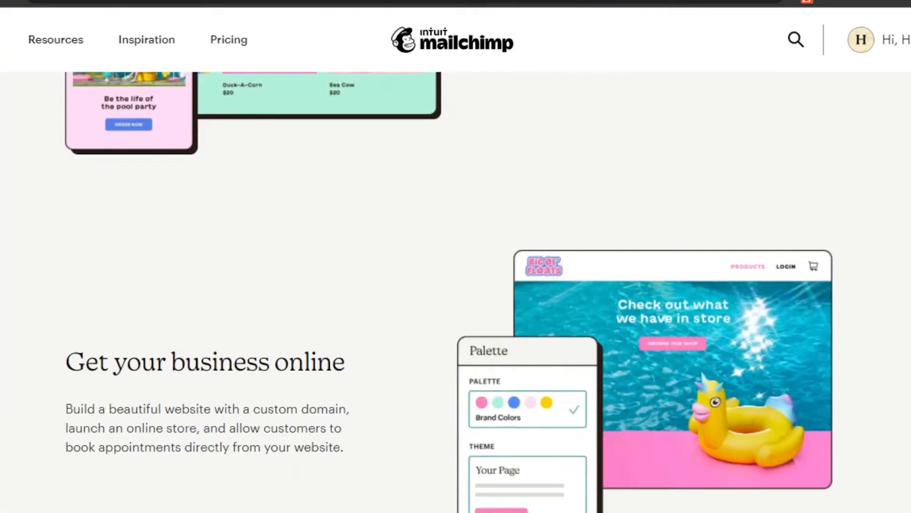
{"action": "scroll", "coordinate": [456, 292], "scroll_direction": "down", "scroll_amount": 13}
{"action": "scroll", "coordinate": [456, 292], "scroll_direction": "up", "scroll_amount": 20}
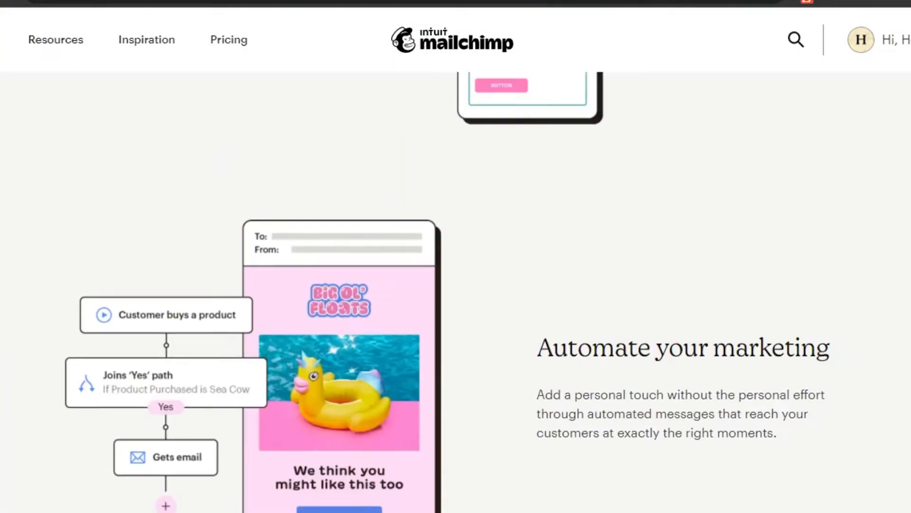
{"action": "scroll", "coordinate": [456, 292], "scroll_direction": "up", "scroll_amount": 12}
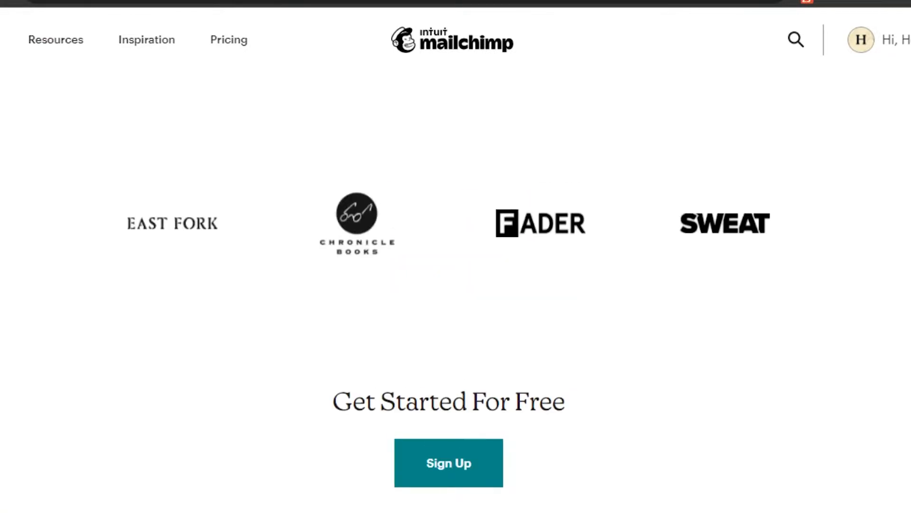
{"action": "scroll", "coordinate": [456, 292], "scroll_direction": "up", "scroll_amount": 6}
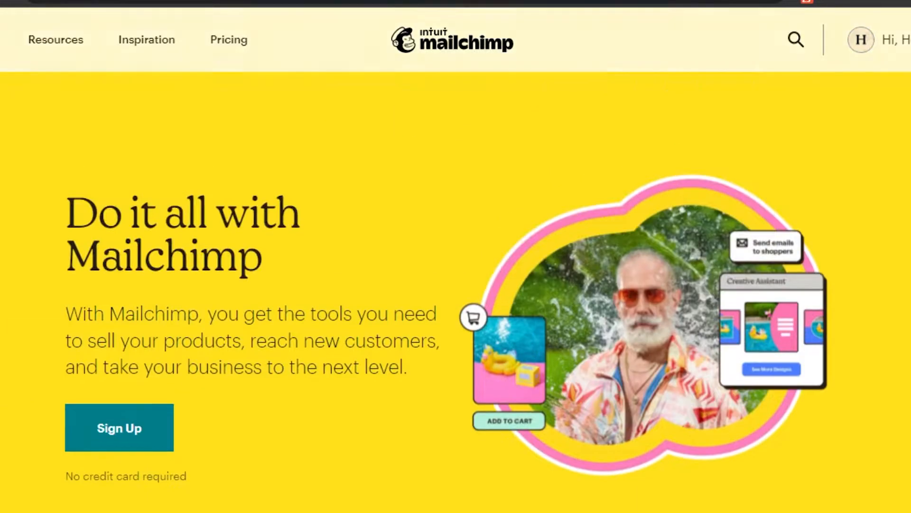
{"action": "scroll", "coordinate": [455, 292], "scroll_direction": "down", "scroll_amount": 20}
{"action": "scroll", "coordinate": [455, 292], "scroll_direction": "down", "scroll_amount": 12}
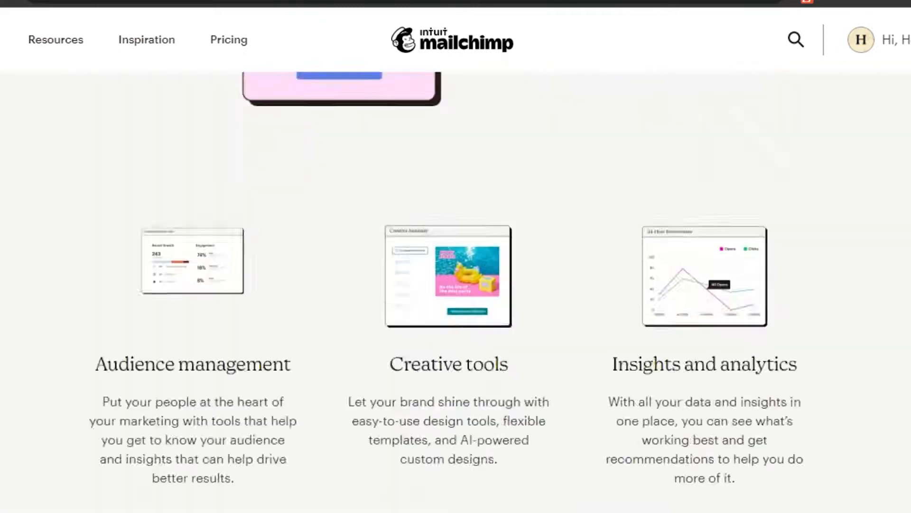
{"action": "scroll", "coordinate": [456, 292], "scroll_direction": "up", "scroll_amount": 8}
{"action": "scroll", "coordinate": [396, 70], "scroll_direction": "up", "scroll_amount": 15}
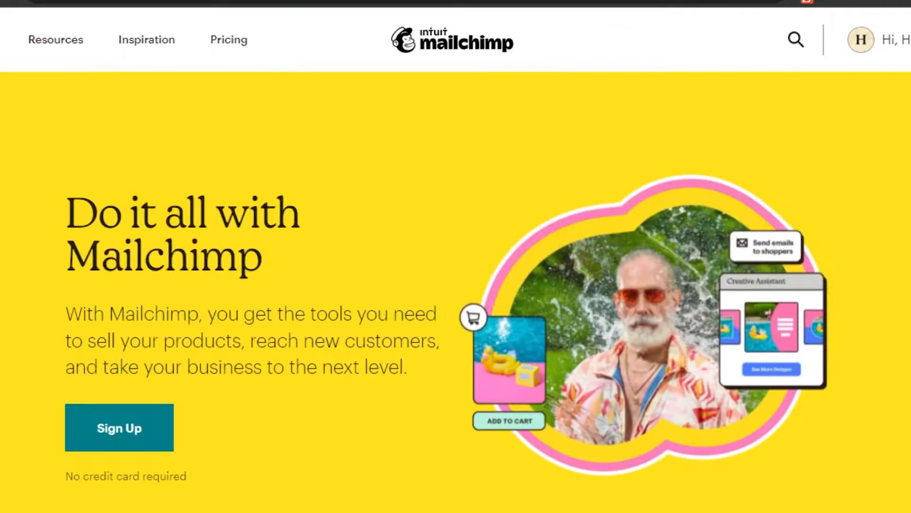
Step: View the Inspiration content from the homepage and close it again
{"action": "left_click", "coordinate": [147, 39]}
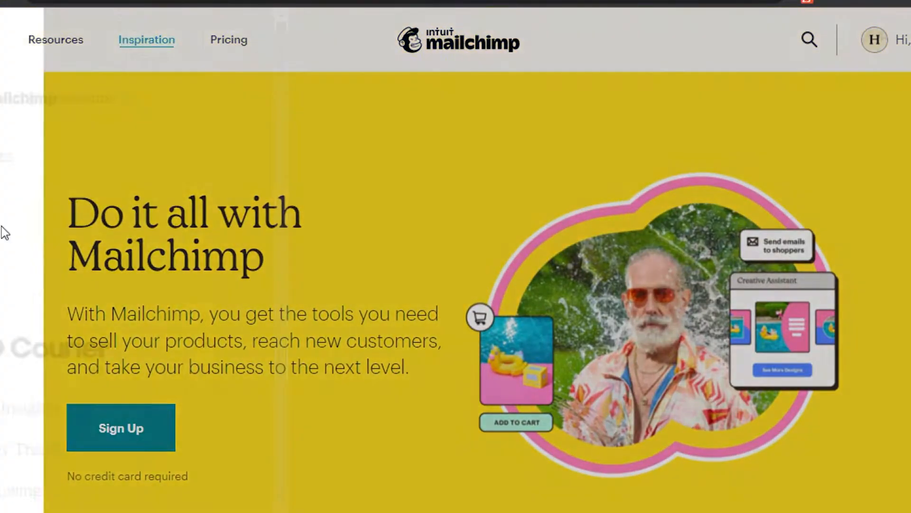
{"action": "mouse_move", "coordinate": [228, 192]}
{"action": "left_click", "coordinate": [669, 140]}
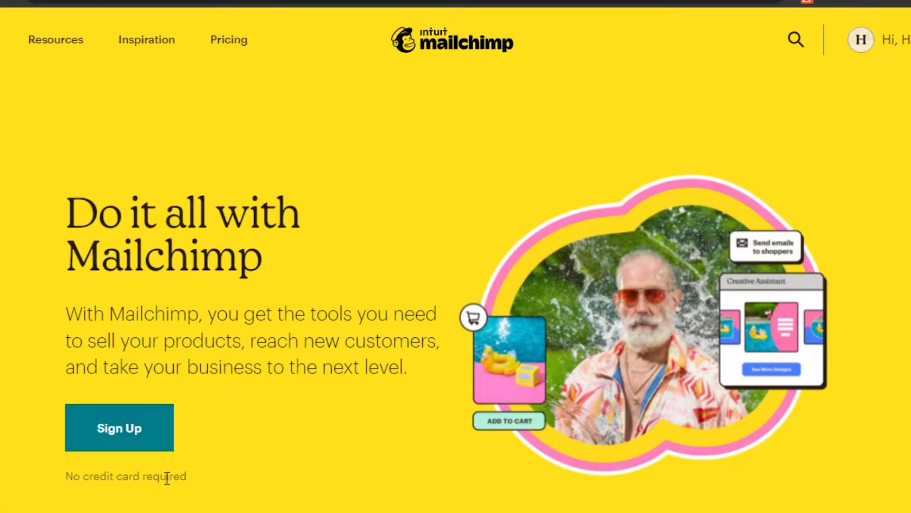
Step: Switch to the account dashboard and review its recommended ways to start a first campaign
{"action": "left_click", "coordinate": [190, 1]}
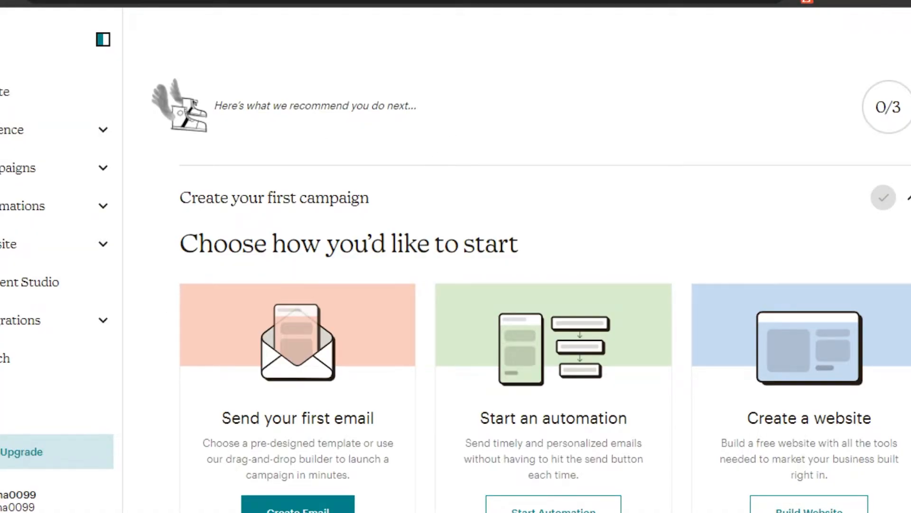
{"action": "scroll", "coordinate": [517, 260], "scroll_direction": "down", "scroll_amount": 1}
{"action": "scroll", "coordinate": [517, 261], "scroll_direction": "down", "scroll_amount": 10}
{"action": "scroll", "coordinate": [517, 260], "scroll_direction": "up", "scroll_amount": 10}
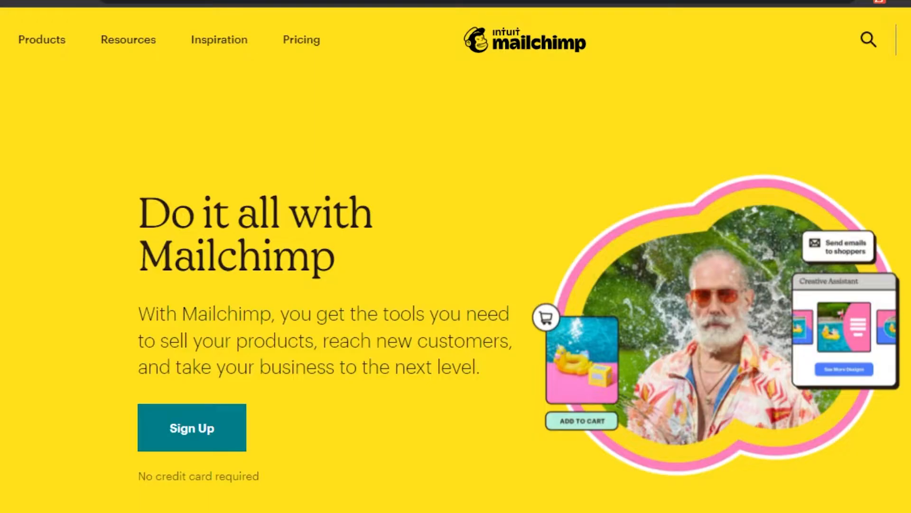
Step: Open Mailchimp's pricing page and look over the Marketing Platform plans
{"action": "left_click", "coordinate": [303, 49]}
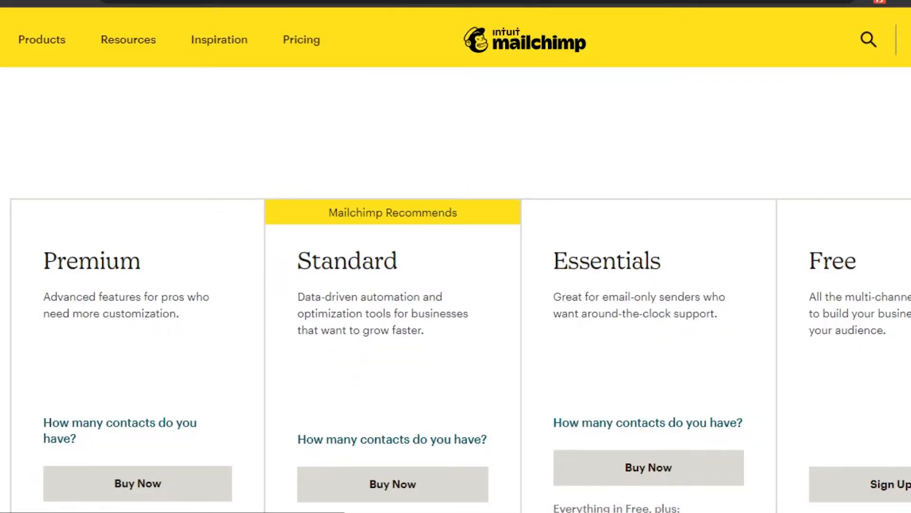
{"action": "scroll", "coordinate": [456, 294], "scroll_direction": "down", "scroll_amount": 5}
{"action": "scroll", "coordinate": [456, 294], "scroll_direction": "up", "scroll_amount": 7}
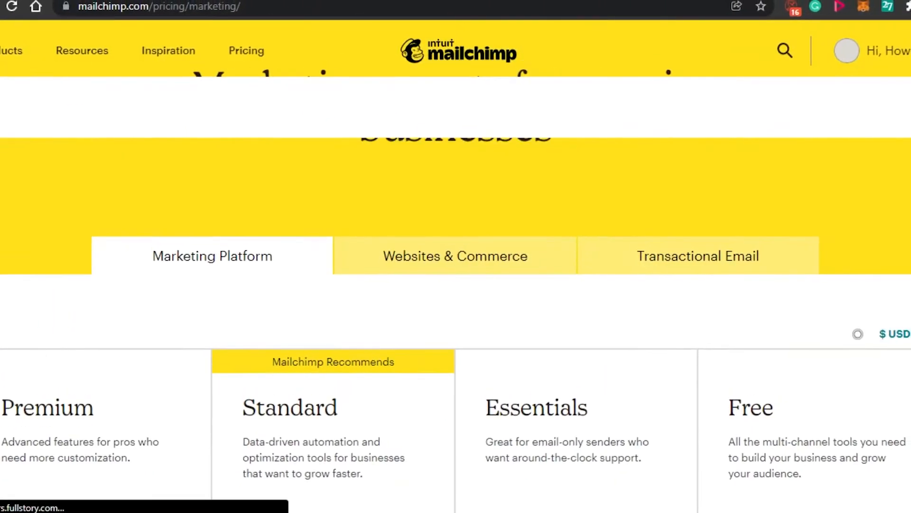
{"action": "scroll", "coordinate": [456, 285], "scroll_direction": "down", "scroll_amount": 6}
{"action": "scroll", "coordinate": [456, 285], "scroll_direction": "up", "scroll_amount": 2}
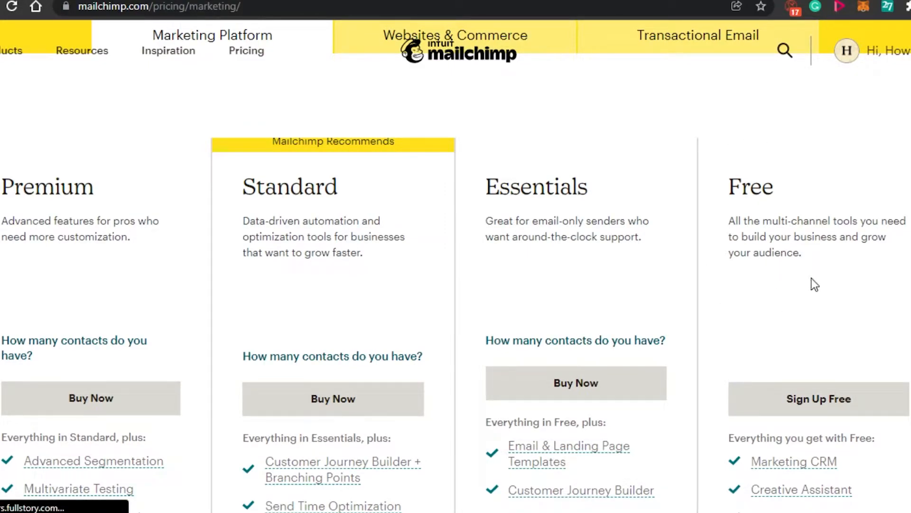
Step: Compare the starting prices, contact allowances and included features of the Premium, Standard, Essentials and Free plans
{"action": "scroll", "coordinate": [456, 284], "scroll_direction": "down", "scroll_amount": 10}
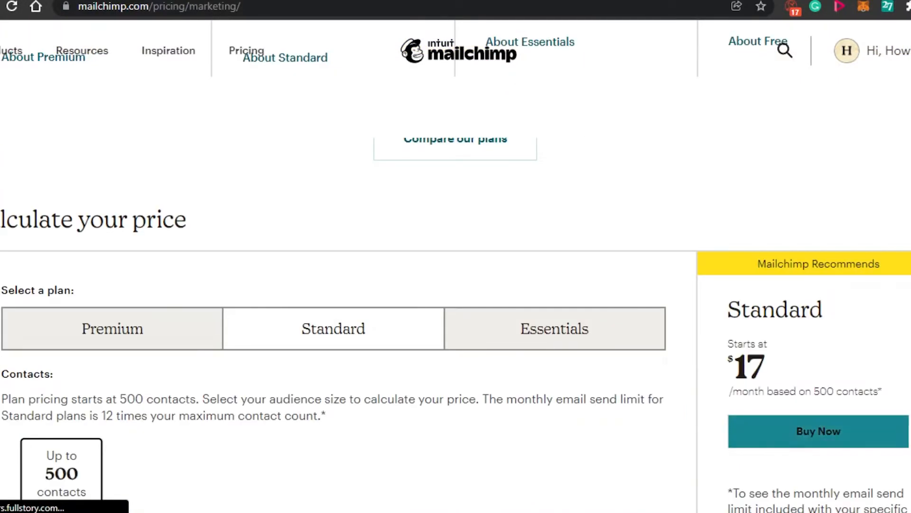
{"action": "scroll", "coordinate": [456, 285], "scroll_direction": "up", "scroll_amount": 8}
{"action": "scroll", "coordinate": [456, 285], "scroll_direction": "down", "scroll_amount": 1}
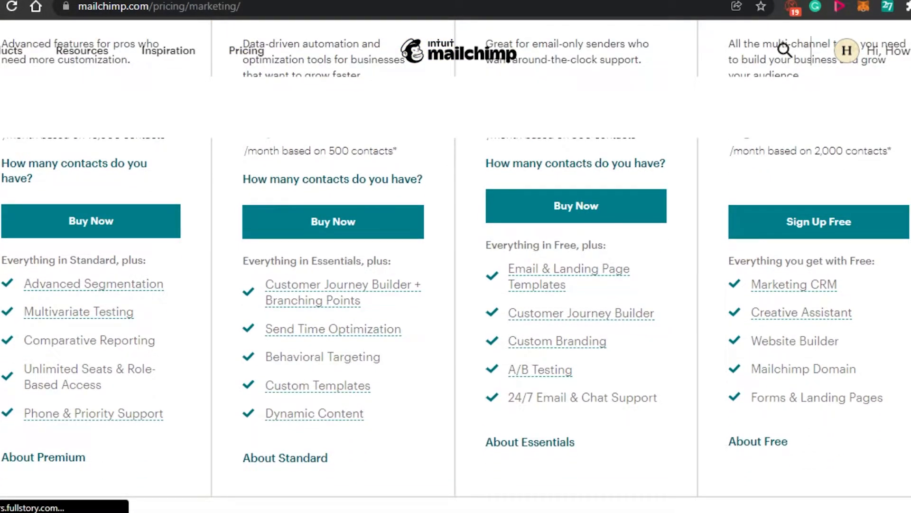
{"action": "scroll", "coordinate": [456, 285], "scroll_direction": "down", "scroll_amount": 1}
{"action": "scroll", "coordinate": [456, 285], "scroll_direction": "up", "scroll_amount": 4}
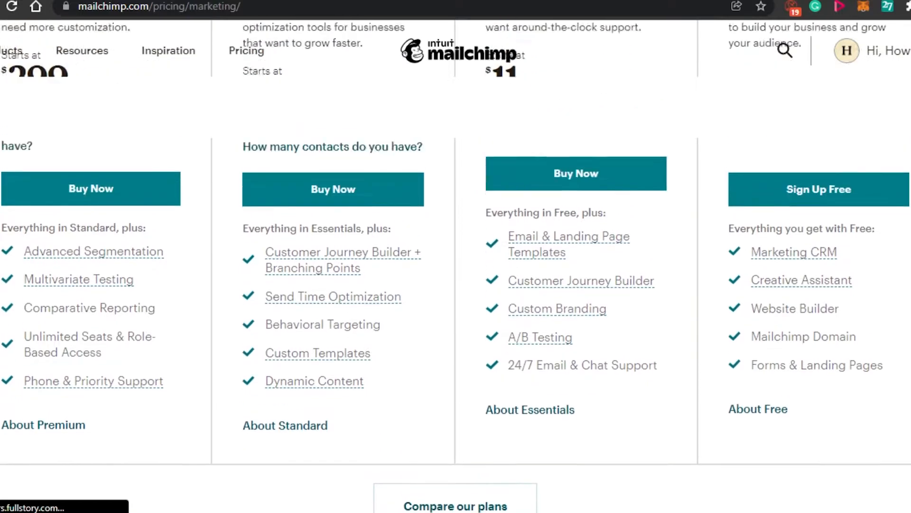
{"action": "scroll", "coordinate": [455, 285], "scroll_direction": "down", "scroll_amount": 4}
{"action": "scroll", "coordinate": [456, 285], "scroll_direction": "up", "scroll_amount": 6}
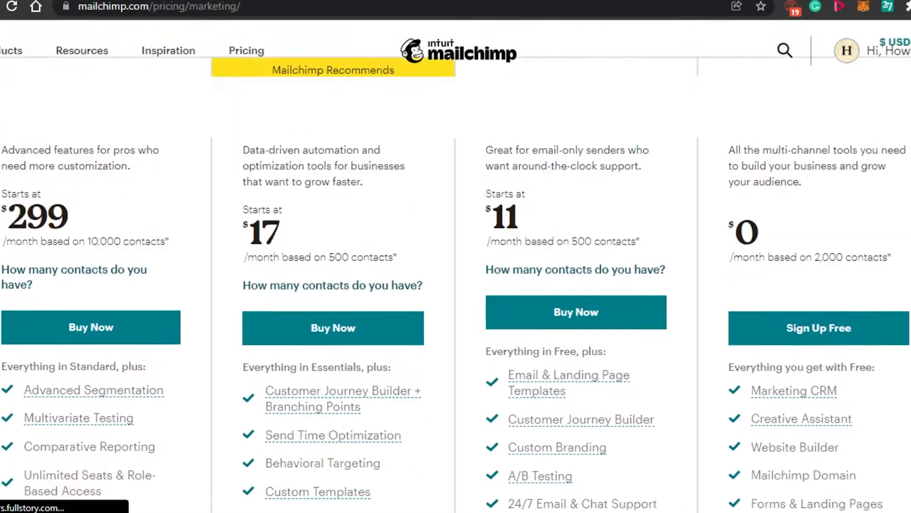
{"action": "scroll", "coordinate": [455, 285], "scroll_direction": "down", "scroll_amount": 3}
{"action": "scroll", "coordinate": [455, 285], "scroll_direction": "up", "scroll_amount": 1}
{"action": "scroll", "coordinate": [455, 285], "scroll_direction": "down", "scroll_amount": 3}
{"action": "scroll", "coordinate": [455, 284], "scroll_direction": "up", "scroll_amount": 6}
{"action": "scroll", "coordinate": [456, 285], "scroll_direction": "down", "scroll_amount": 4}
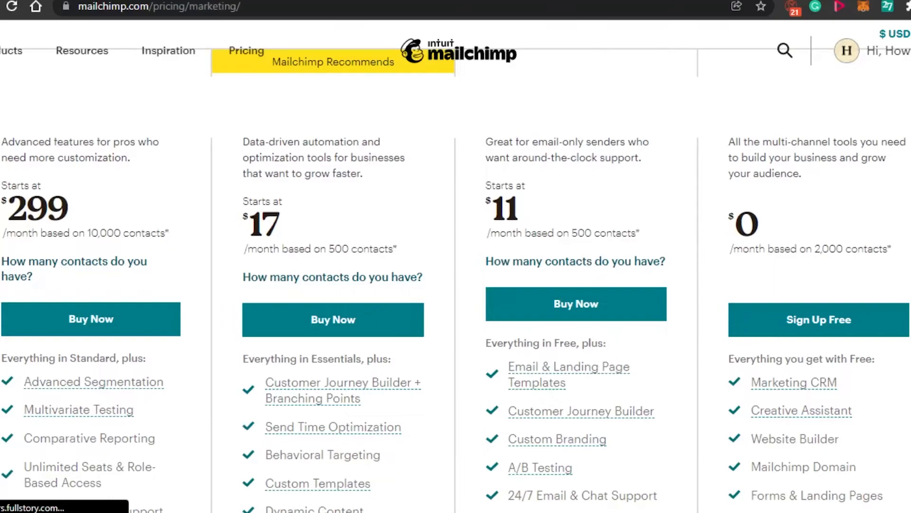
{"action": "scroll", "coordinate": [456, 285], "scroll_direction": "up", "scroll_amount": 2}
{"action": "scroll", "coordinate": [456, 285], "scroll_direction": "down", "scroll_amount": 1}
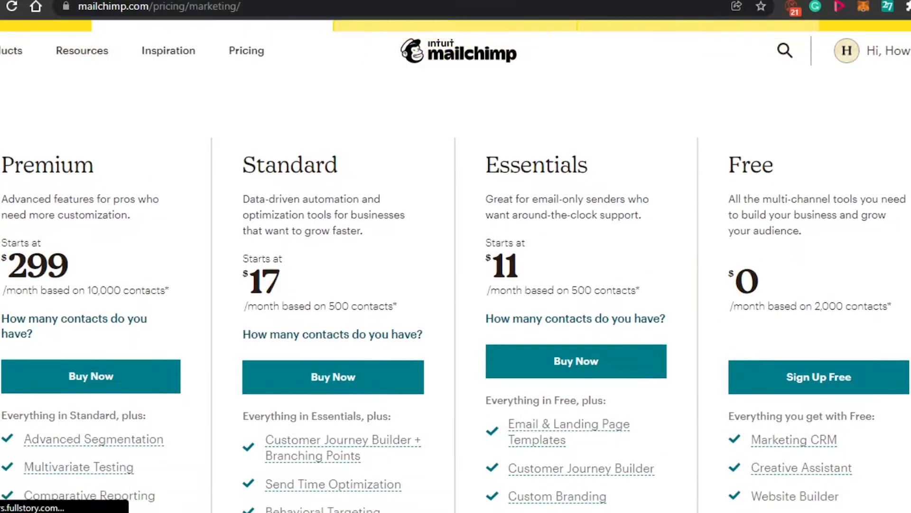
{"action": "scroll", "coordinate": [455, 285], "scroll_direction": "down", "scroll_amount": 3}
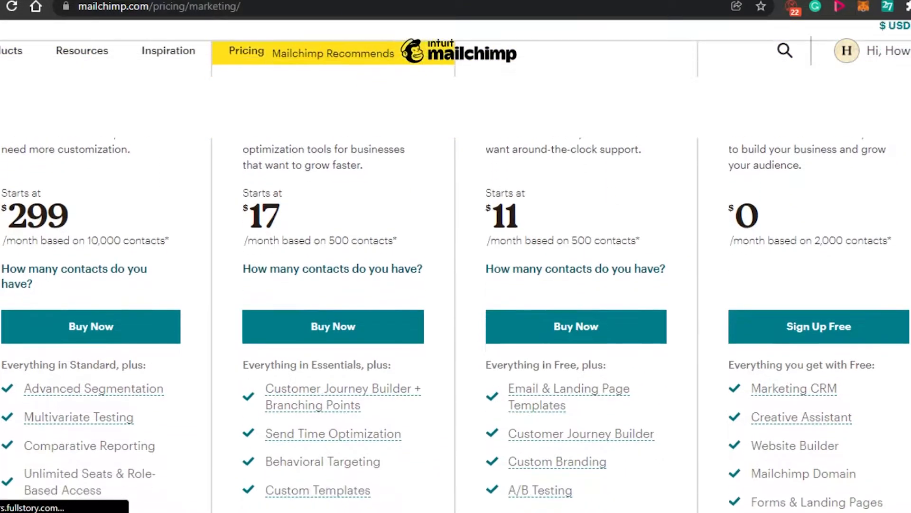
{"action": "scroll", "coordinate": [255, 148], "scroll_direction": "down", "scroll_amount": 3}
{"action": "scroll", "coordinate": [255, 148], "scroll_direction": "up", "scroll_amount": 1}
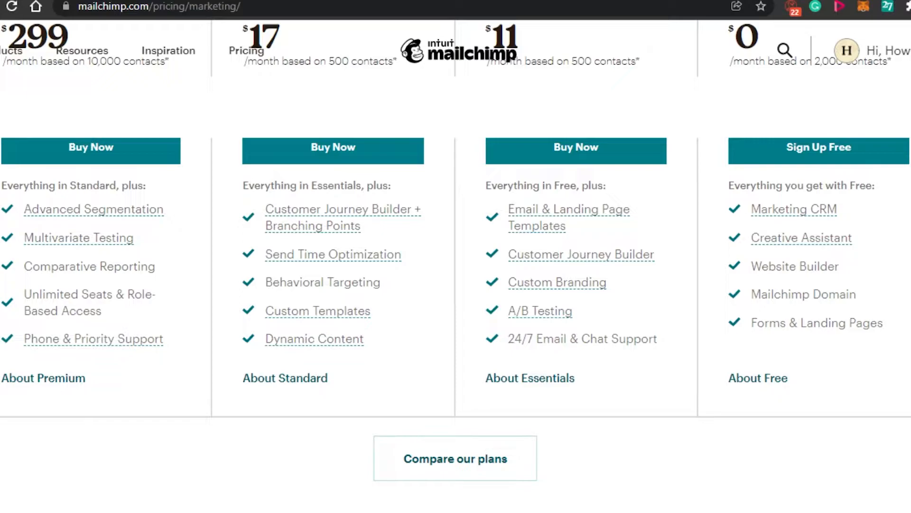
Step: Examine the price calculation section below the plans and go back over the plan overview
{"action": "scroll", "coordinate": [455, 256], "scroll_direction": "down", "scroll_amount": 15}
{"action": "scroll", "coordinate": [456, 256], "scroll_direction": "up", "scroll_amount": 20}
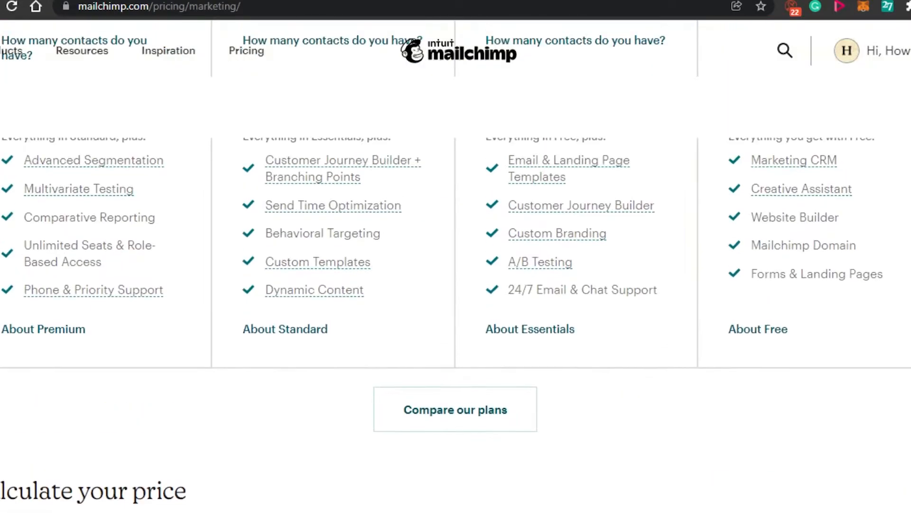
{"action": "scroll", "coordinate": [456, 256], "scroll_direction": "up", "scroll_amount": 6}
{"action": "scroll", "coordinate": [456, 256], "scroll_direction": "down", "scroll_amount": 18}
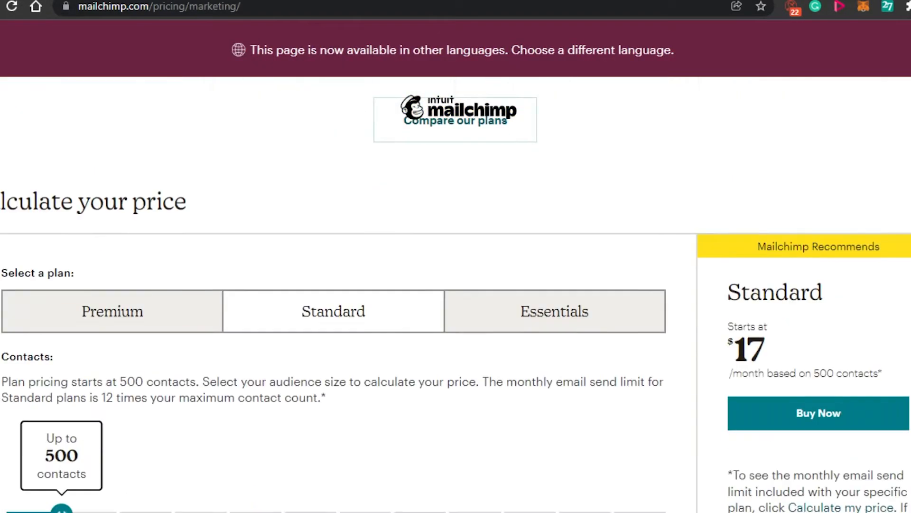
{"action": "scroll", "coordinate": [456, 256], "scroll_direction": "up", "scroll_amount": 12}
{"action": "scroll", "coordinate": [456, 256], "scroll_direction": "up", "scroll_amount": 1}
{"action": "scroll", "coordinate": [455, 256], "scroll_direction": "down", "scroll_amount": 1}
{"action": "scroll", "coordinate": [455, 256], "scroll_direction": "up", "scroll_amount": 2}
{"action": "scroll", "coordinate": [456, 256], "scroll_direction": "down", "scroll_amount": 8}
{"action": "scroll", "coordinate": [455, 257], "scroll_direction": "up", "scroll_amount": 5}
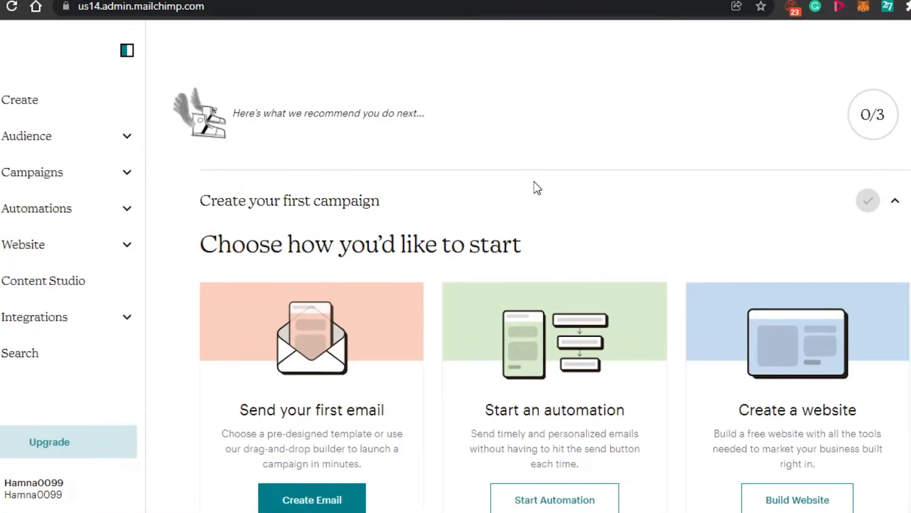
Step: From the account dashboard, open the Audience Dashboard, view the contact import methods and exit the import
{"action": "scroll", "coordinate": [529, 285], "scroll_direction": "down", "scroll_amount": 6}
{"action": "scroll", "coordinate": [528, 285], "scroll_direction": "up", "scroll_amount": 6}
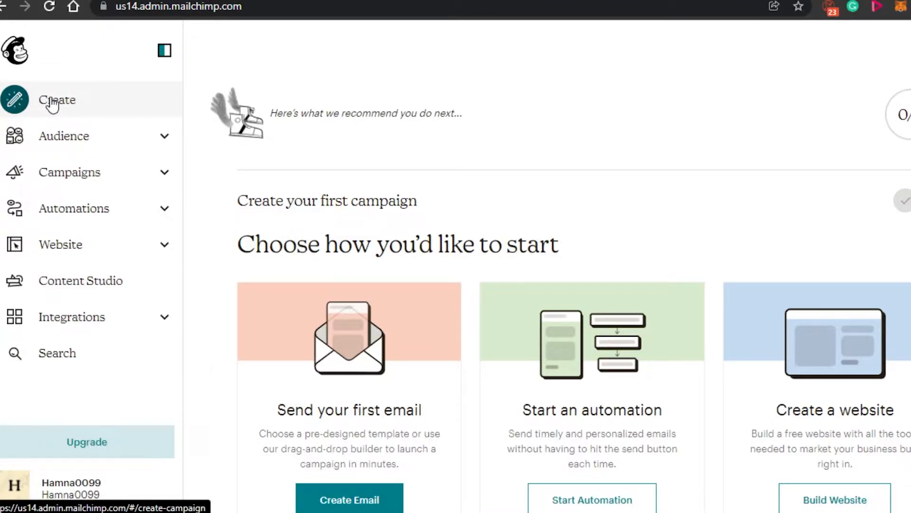
{"action": "left_click", "coordinate": [90, 139]}
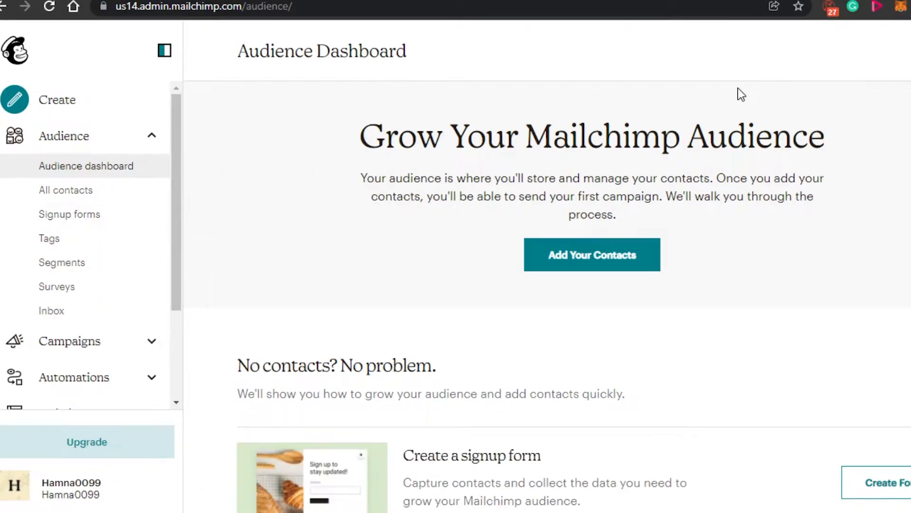
{"action": "left_click", "coordinate": [586, 244]}
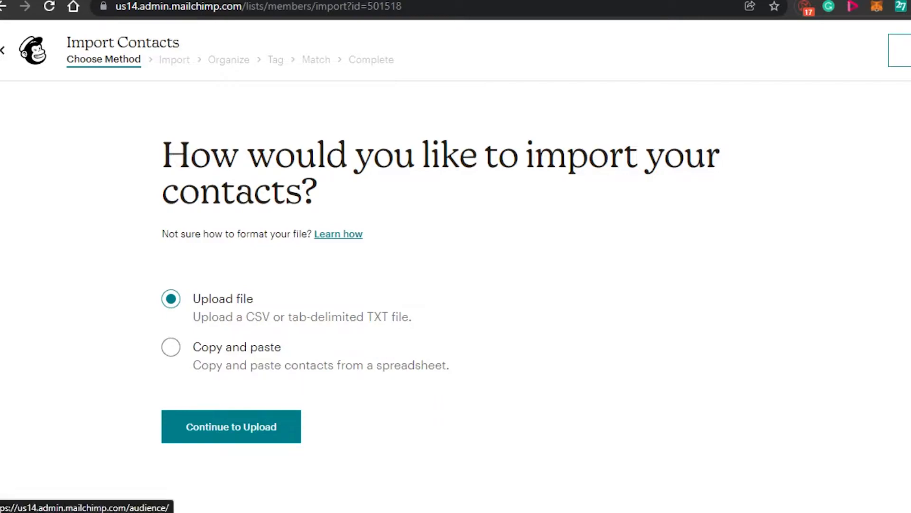
{"action": "left_click", "coordinate": [904, 50]}
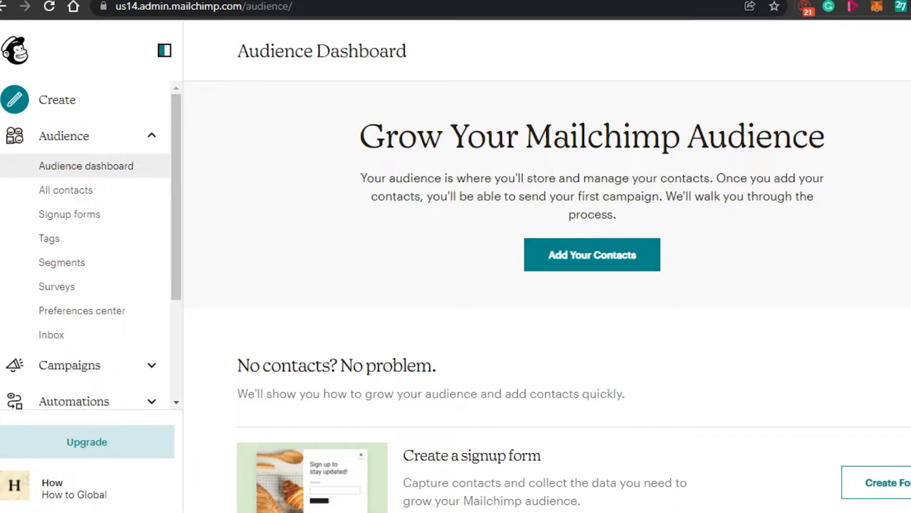
Step: Review the Audience Dashboard's options for growing an audience, including the signup form, social post and social ad
{"action": "scroll", "coordinate": [546, 294], "scroll_direction": "down", "scroll_amount": 10}
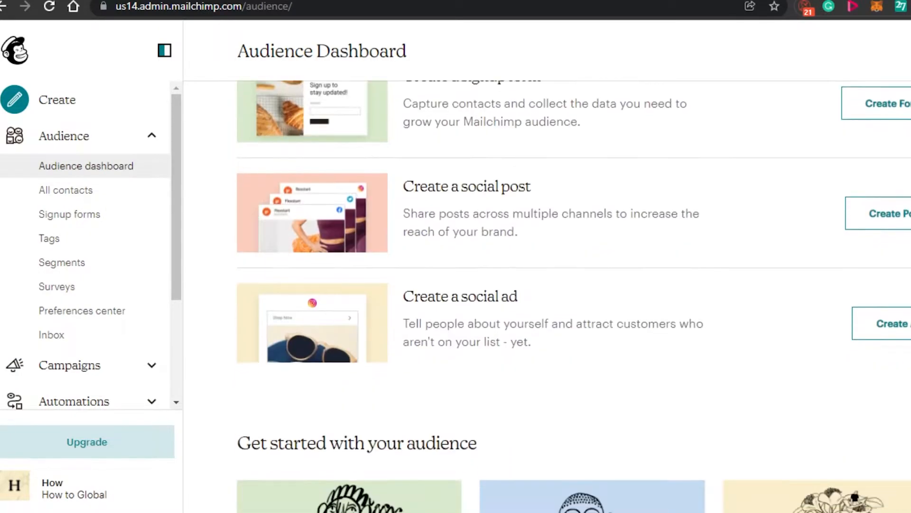
{"action": "scroll", "coordinate": [546, 294], "scroll_direction": "down", "scroll_amount": 3}
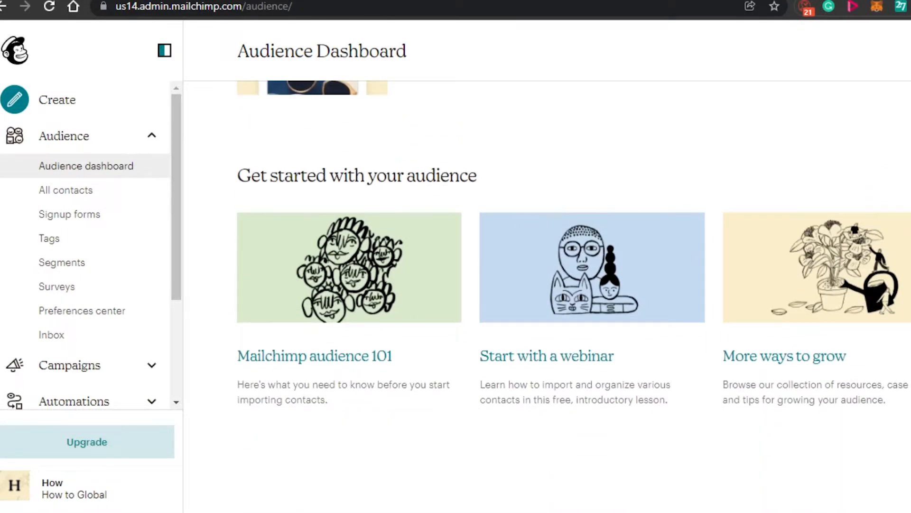
{"action": "scroll", "coordinate": [546, 294], "scroll_direction": "up", "scroll_amount": 3}
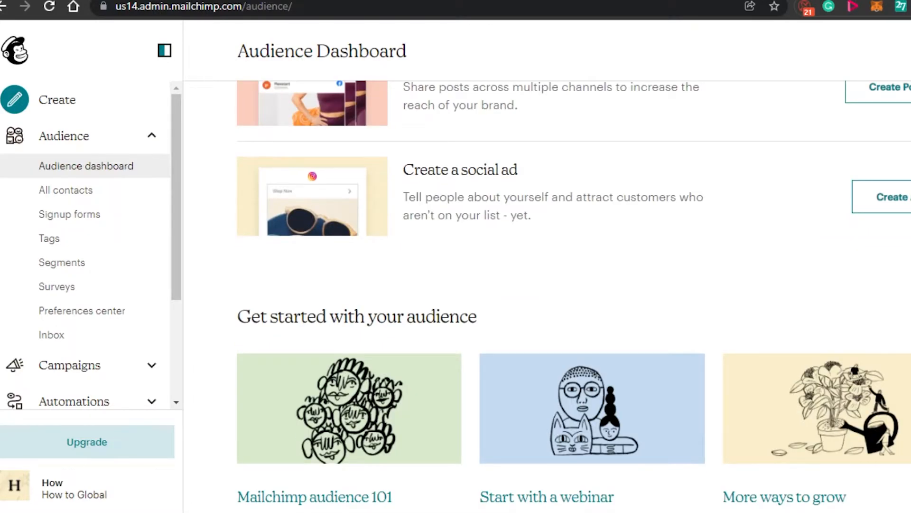
{"action": "scroll", "coordinate": [546, 295], "scroll_direction": "up", "scroll_amount": 7}
{"action": "scroll", "coordinate": [546, 295], "scroll_direction": "down", "scroll_amount": 3}
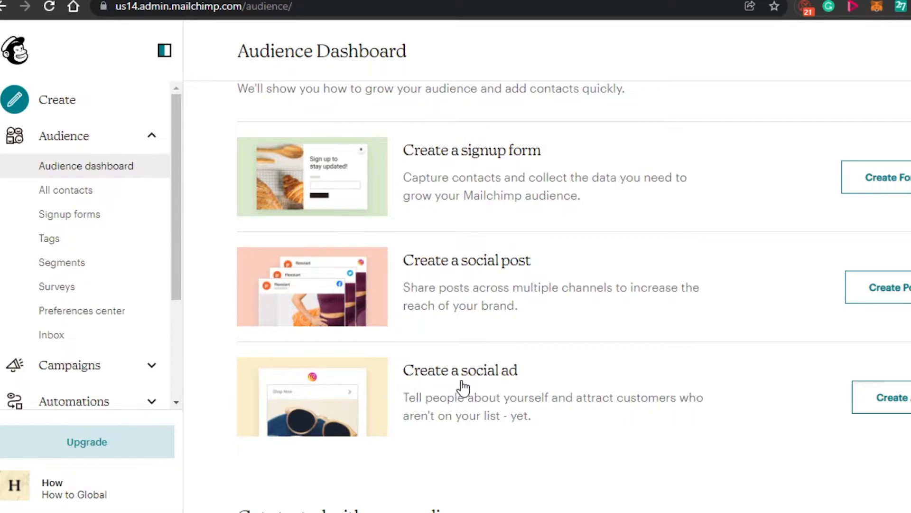
Step: Start creating a pop-up signup form and select How to Global as its audience
{"action": "left_click", "coordinate": [876, 181]}
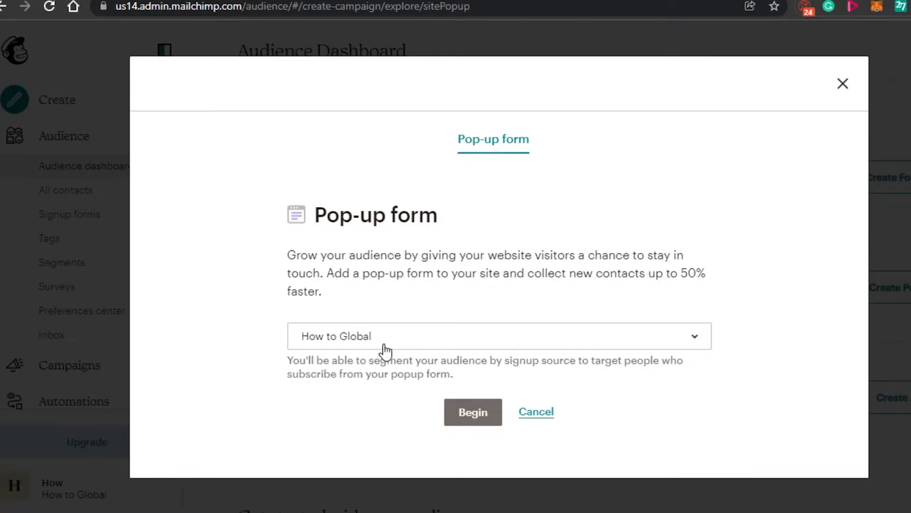
{"action": "left_click", "coordinate": [615, 343]}
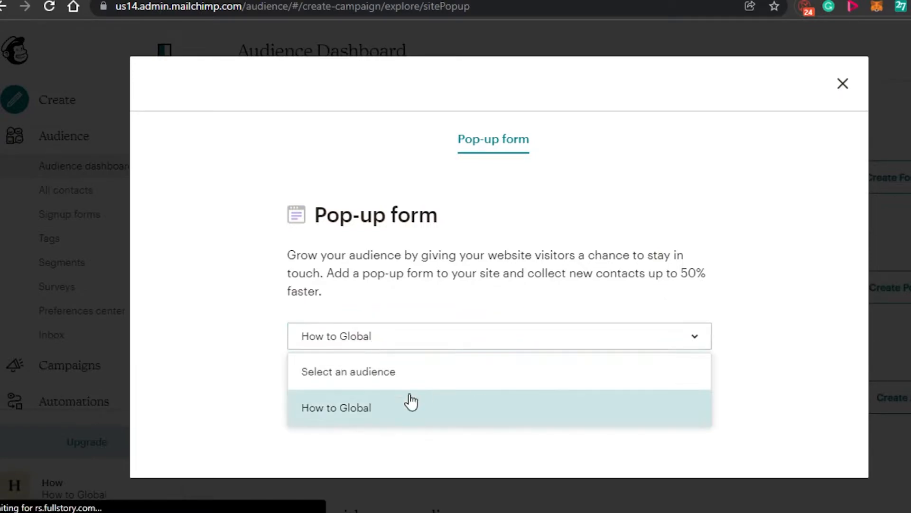
{"action": "left_click", "coordinate": [364, 421]}
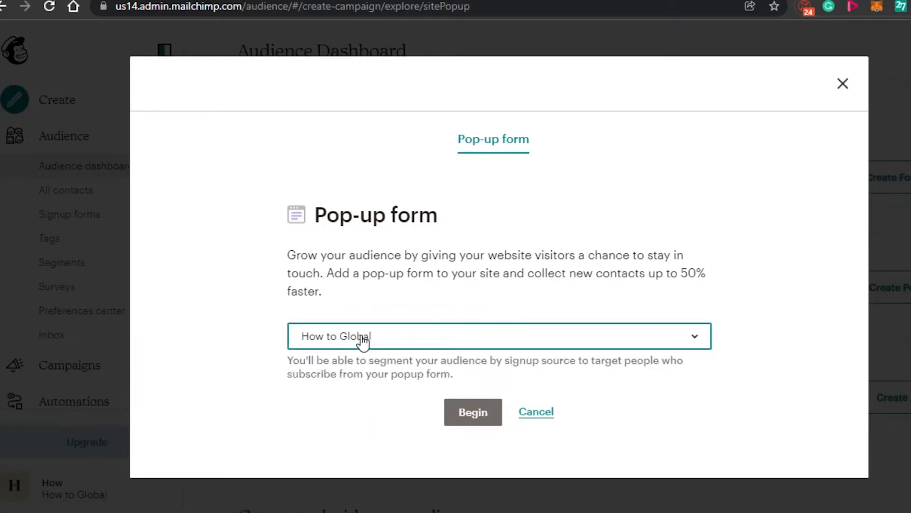
Step: Begin building the pop-up form for the selected audience and look over its default content in the form builder
{"action": "left_click", "coordinate": [474, 417]}
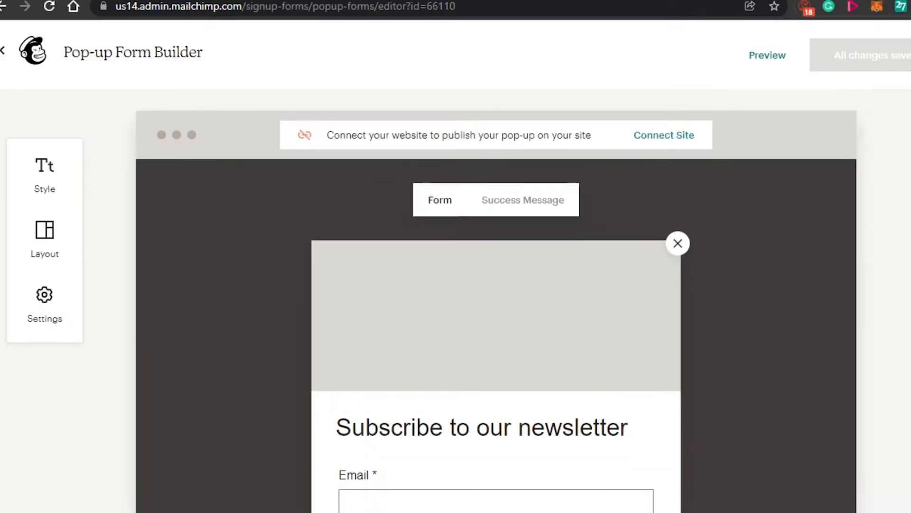
{"action": "scroll", "coordinate": [496, 285], "scroll_direction": "down", "scroll_amount": 5}
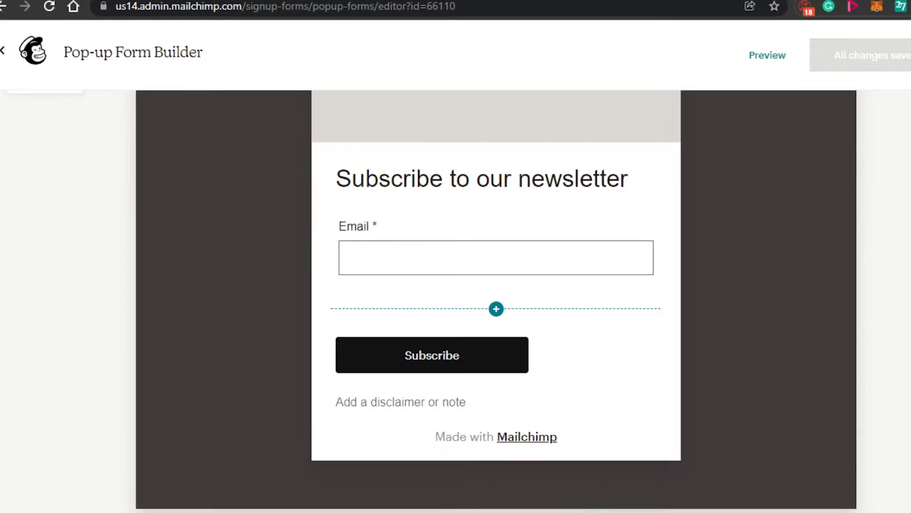
{"action": "scroll", "coordinate": [496, 284], "scroll_direction": "up", "scroll_amount": 5}
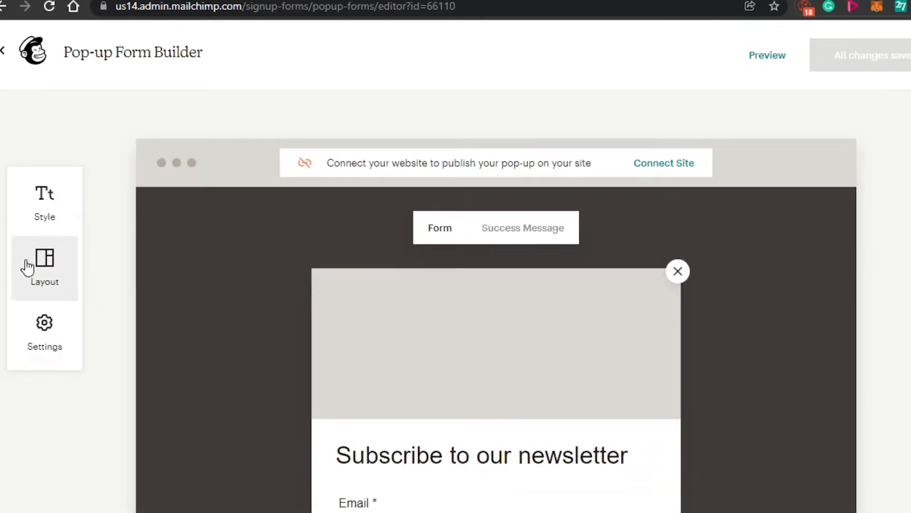
{"action": "mouse_move", "coordinate": [468, 346]}
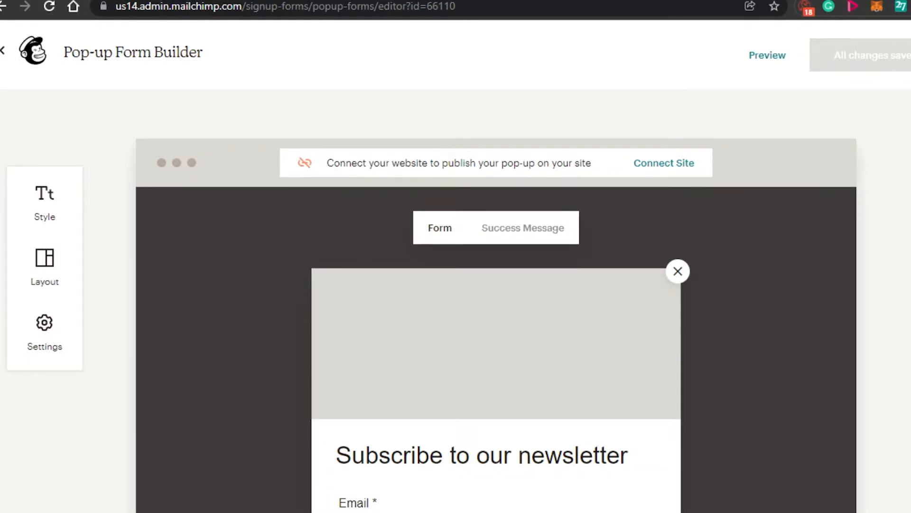
{"action": "scroll", "coordinate": [496, 332], "scroll_direction": "down", "scroll_amount": 2}
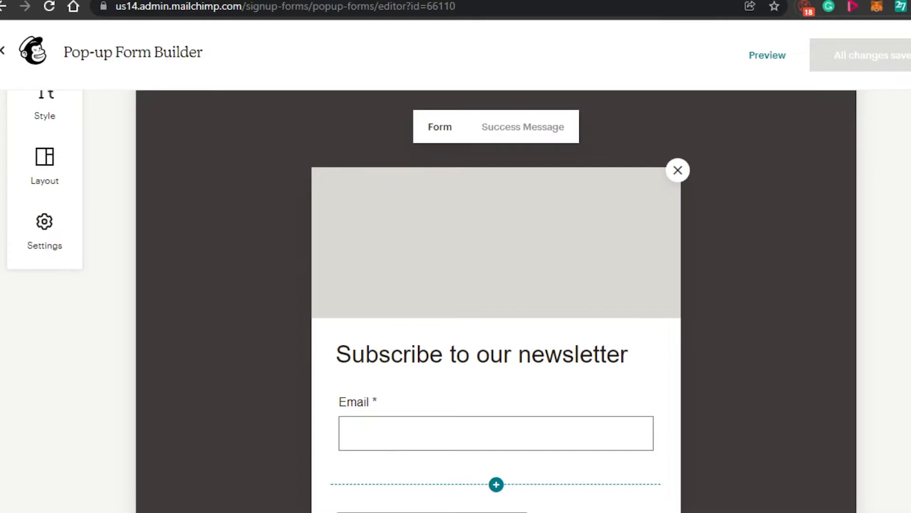
{"action": "scroll", "coordinate": [615, 276], "scroll_direction": "down", "scroll_amount": 4}
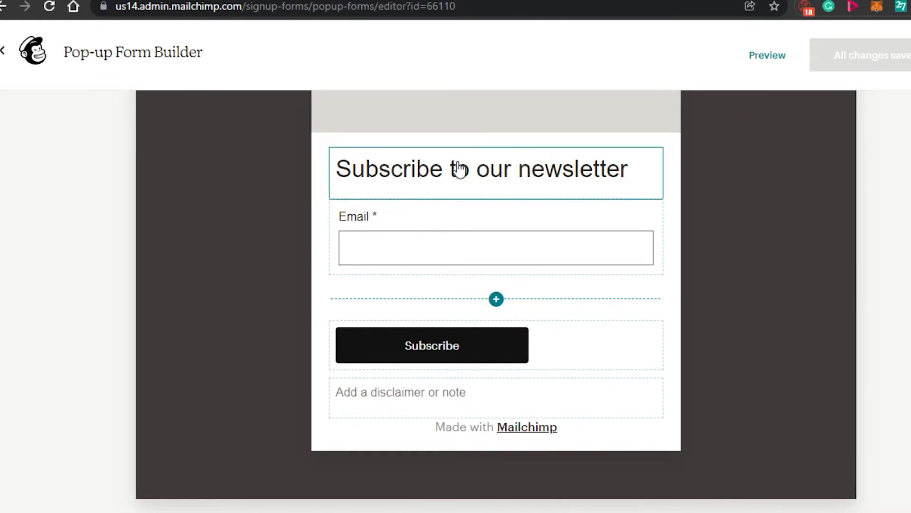
Step: Change the text of the pop-up form's Subscribe button to "Click here"
{"action": "left_click", "coordinate": [479, 343]}
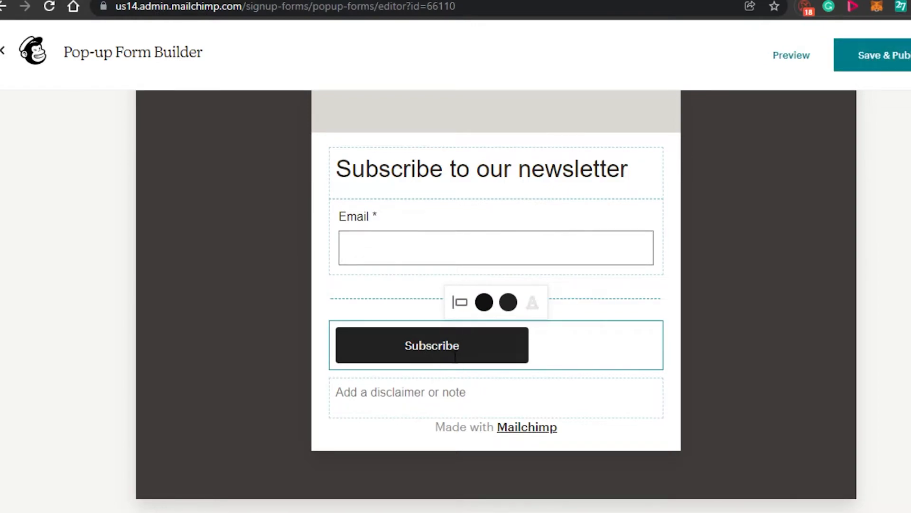
{"action": "key", "text": "BackSpace"}
{"action": "key", "text": "BackSpace"}
{"action": "key", "text": "BackSpace"}
{"action": "key", "text": "BackSpace"}
{"action": "key", "text": "BackSpace"}
{"action": "key", "text": "BackSpace"}
{"action": "key", "text": "BackSpace"}
{"action": "type", "text": "Click here"}
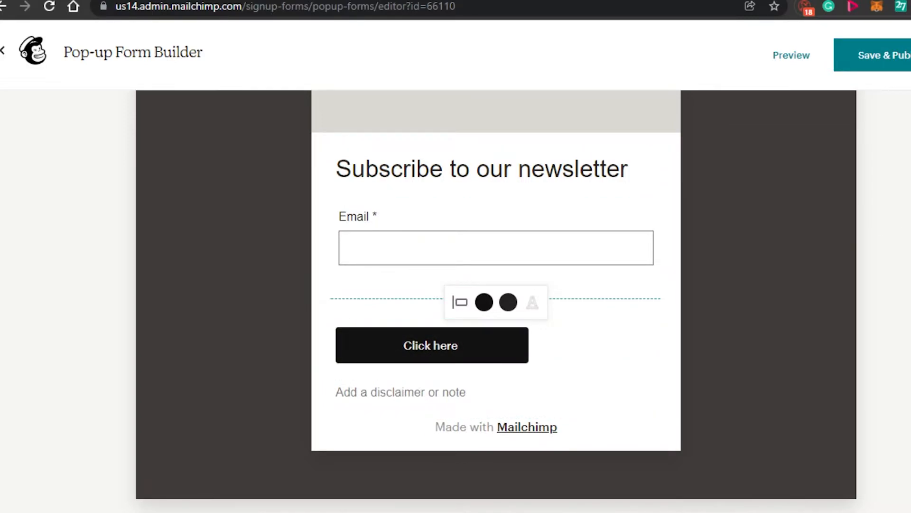
Step: Leave the pop-up form builder, open the list of all campaigns and look over its status and type filters
{"action": "scroll", "coordinate": [496, 294], "scroll_direction": "up", "scroll_amount": 6}
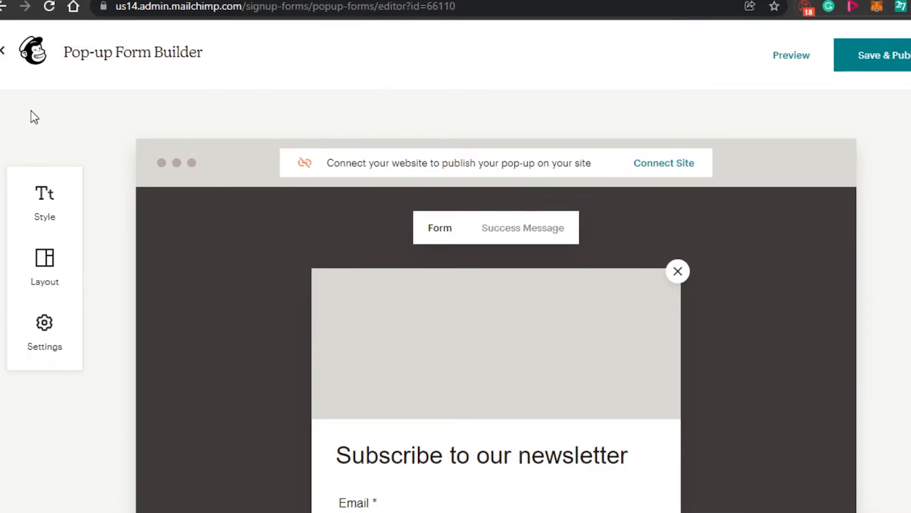
{"action": "left_click", "coordinate": [2, 56]}
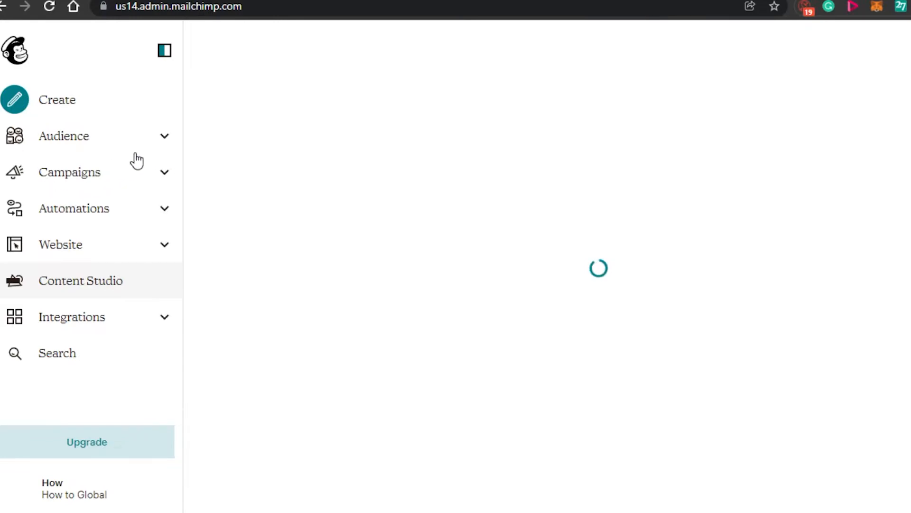
{"action": "left_click", "coordinate": [162, 175]}
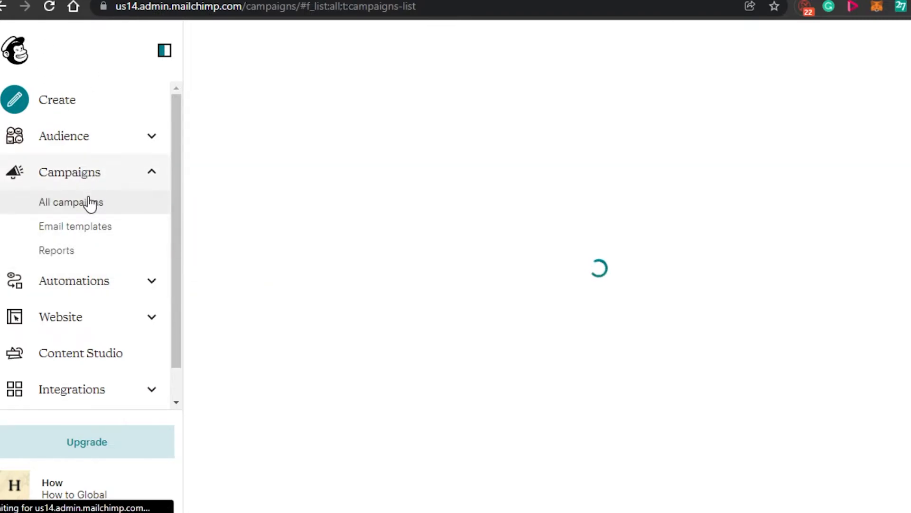
{"action": "left_click", "coordinate": [90, 204]}
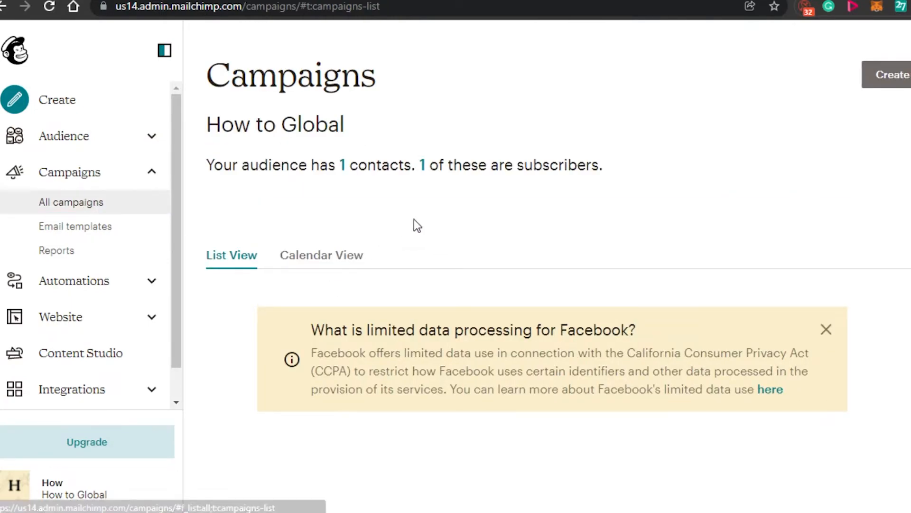
{"action": "scroll", "coordinate": [604, 340], "scroll_direction": "down", "scroll_amount": 5}
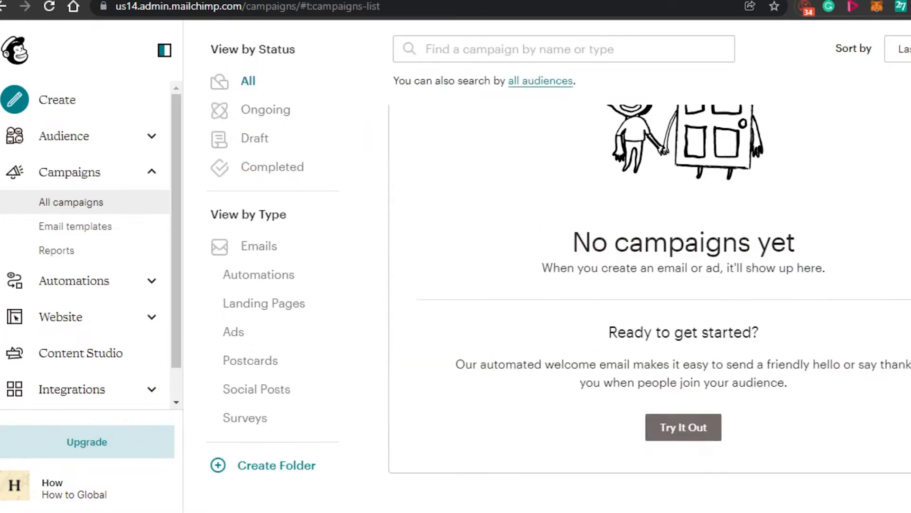
{"action": "scroll", "coordinate": [604, 285], "scroll_direction": "down", "scroll_amount": 2}
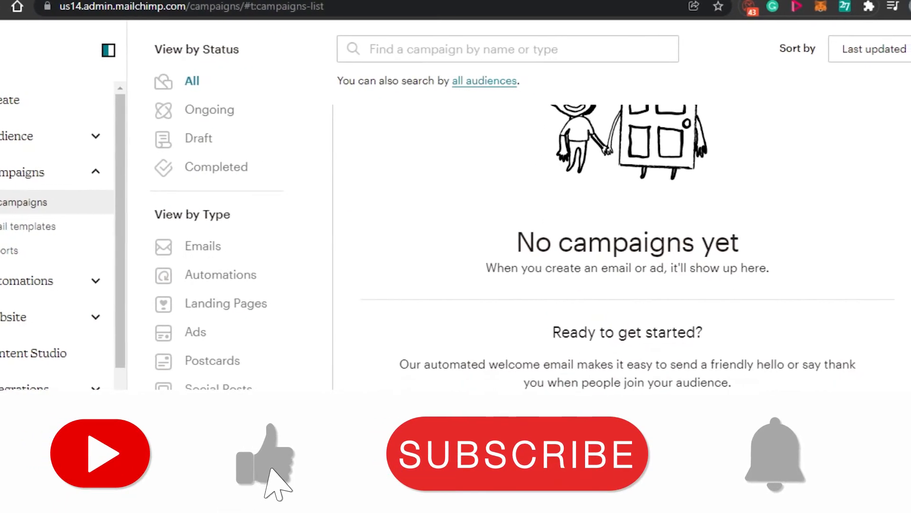
Step: Start creating a new campaign, review the suggested campaign types and choose to design a regular email
{"action": "scroll", "coordinate": [604, 285], "scroll_direction": "up", "scroll_amount": 9}
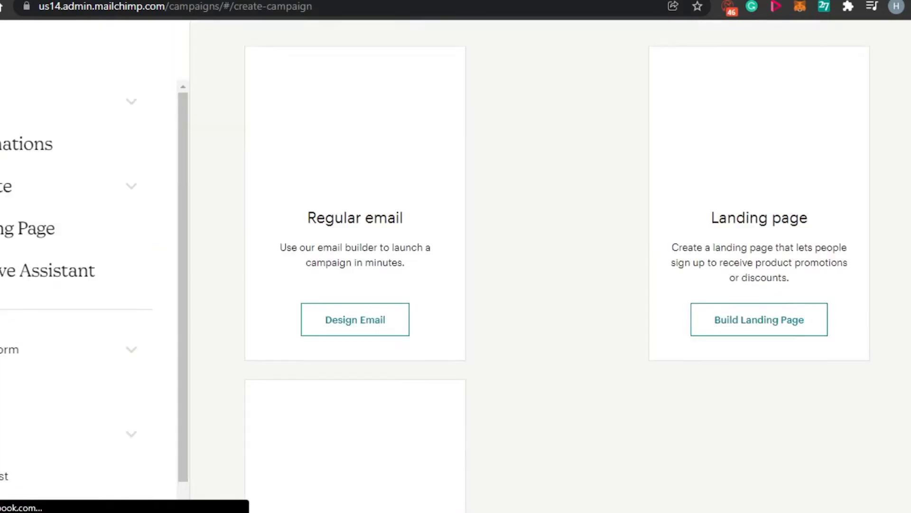
{"action": "scroll", "coordinate": [550, 266], "scroll_direction": "down", "scroll_amount": 3}
{"action": "scroll", "coordinate": [550, 266], "scroll_direction": "up", "scroll_amount": 3}
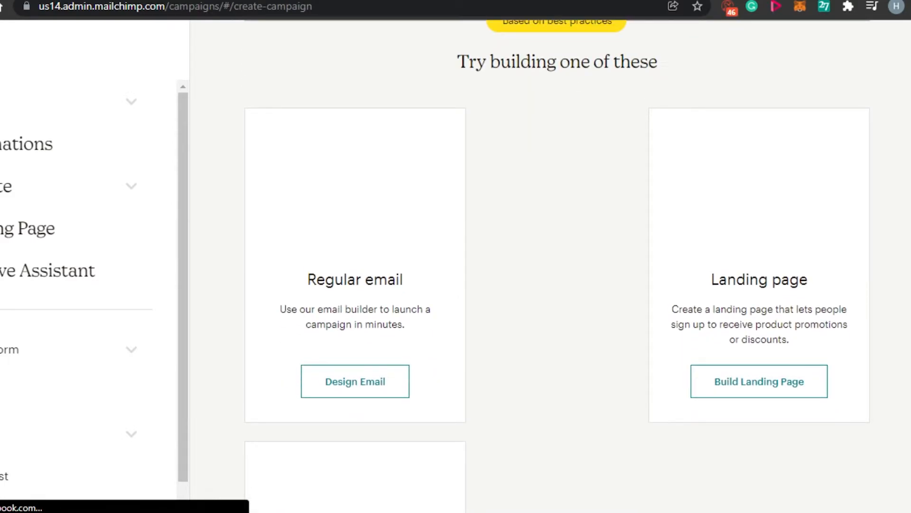
{"action": "scroll", "coordinate": [551, 266], "scroll_direction": "down", "scroll_amount": 5}
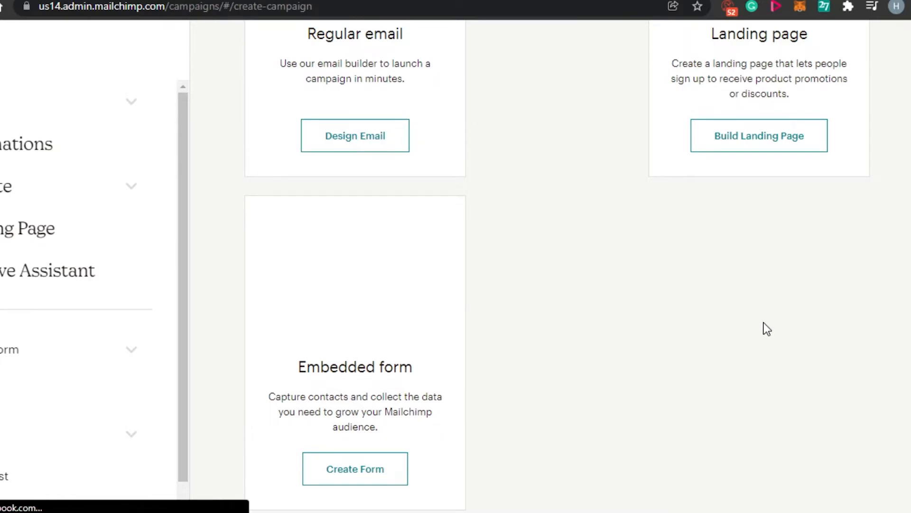
{"action": "scroll", "coordinate": [550, 266], "scroll_direction": "up", "scroll_amount": 6}
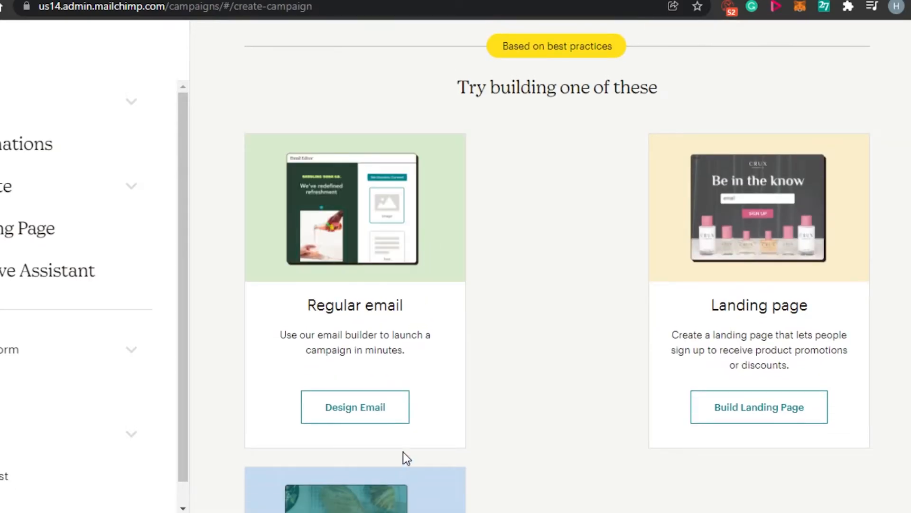
{"action": "left_click", "coordinate": [364, 420]}
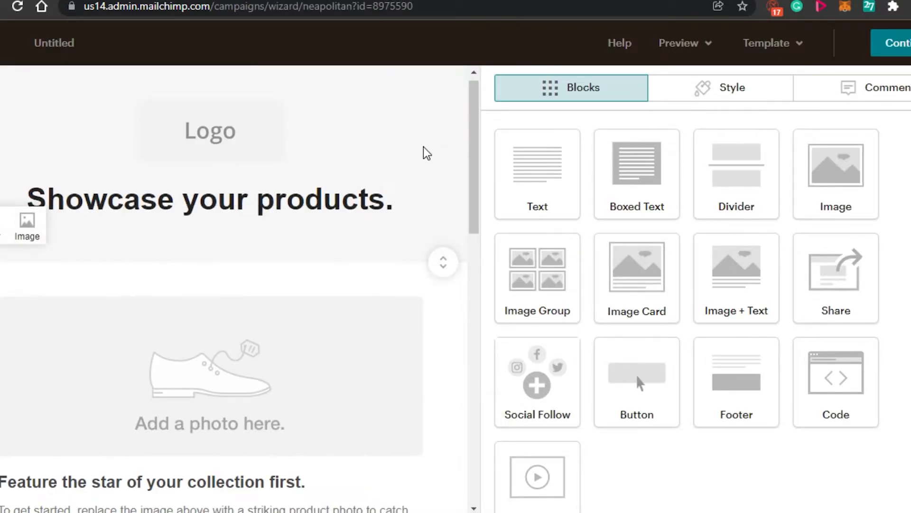
Step: Replace the email template's main heading with "How To Global" at 30px in colour #e0629a and save the text block
{"action": "left_click_drag", "start_coordinate": [478, 157], "coordinate": [488, 185]}
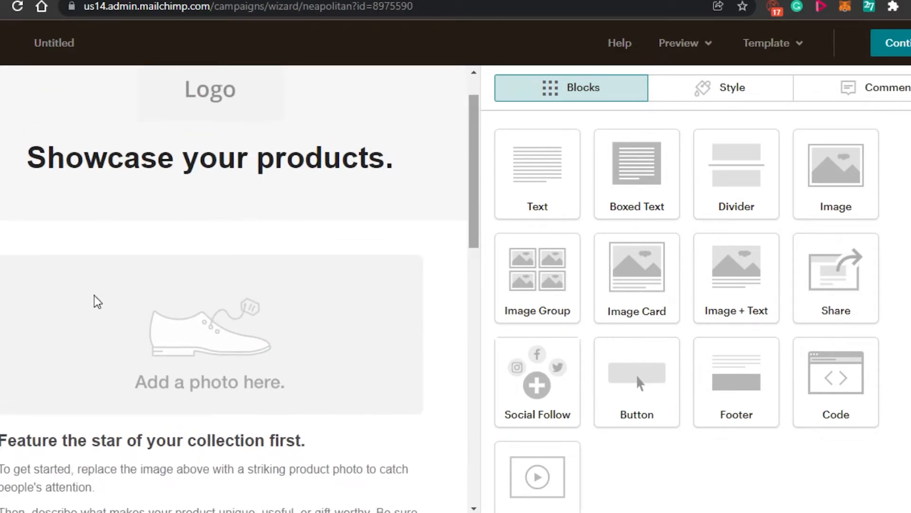
{"action": "left_click_drag", "start_coordinate": [475, 218], "coordinate": [479, 106]}
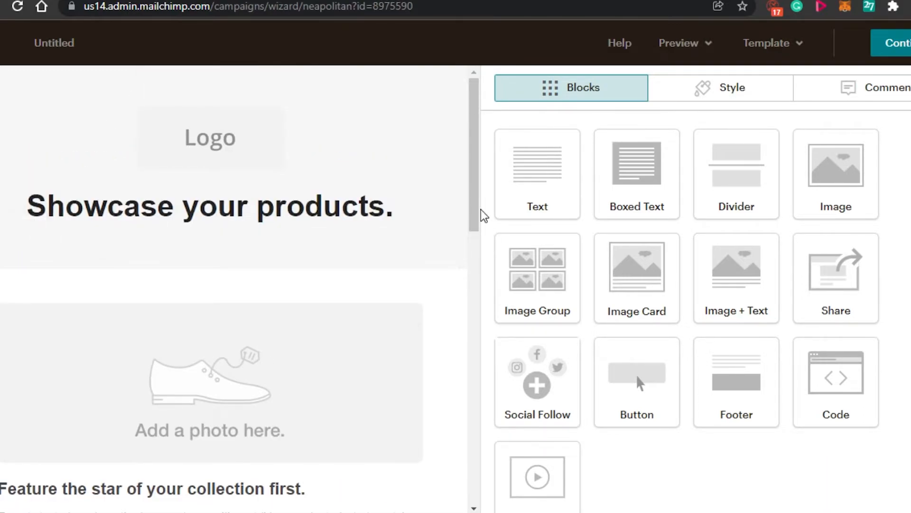
{"action": "left_click_drag", "start_coordinate": [473, 186], "coordinate": [464, 156]}
{"action": "mouse_move", "coordinate": [478, 105]}
{"action": "left_mouse_down"}
{"action": "mouse_move", "coordinate": [475, 380]}
{"action": "mouse_move", "coordinate": [478, 103]}
{"action": "left_mouse_up"}
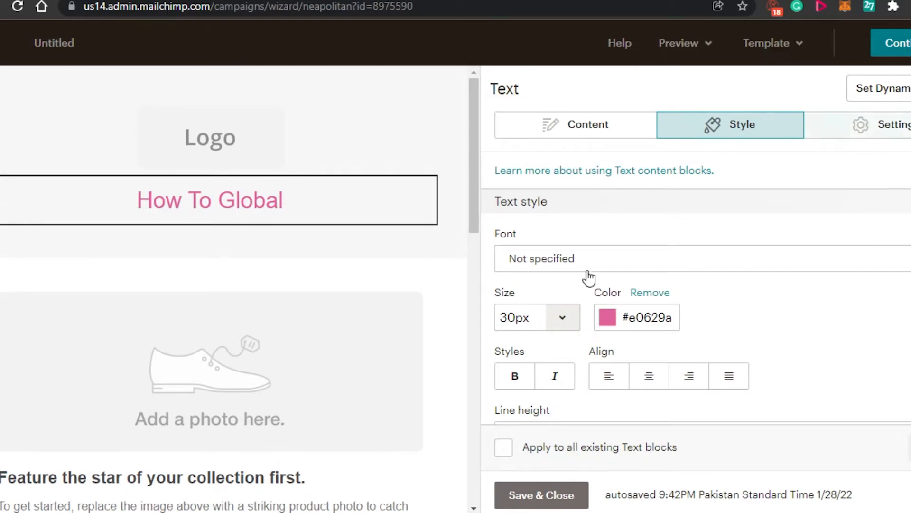
{"action": "left_click", "coordinate": [552, 492]}
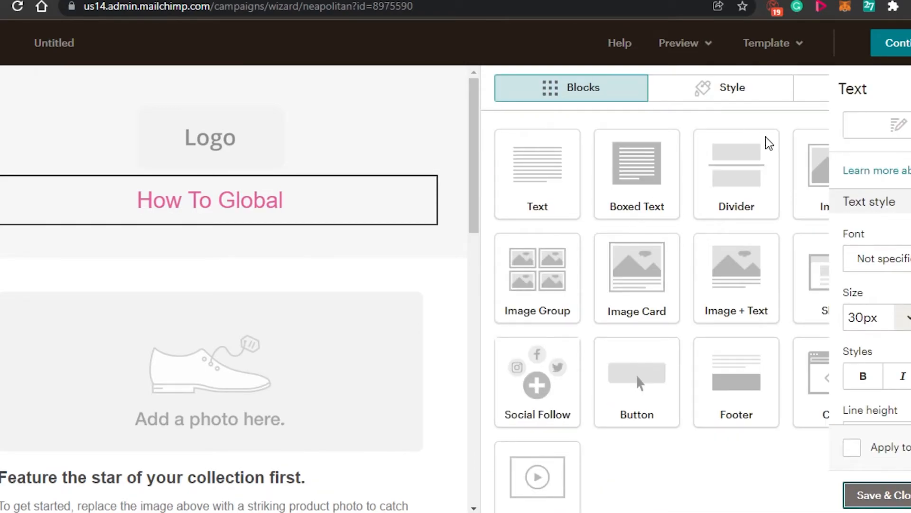
Step: Add a divider block above and another below the How To Global heading, saving each with its default style
{"action": "left_click_drag", "start_coordinate": [722, 179], "coordinate": [217, 233]}
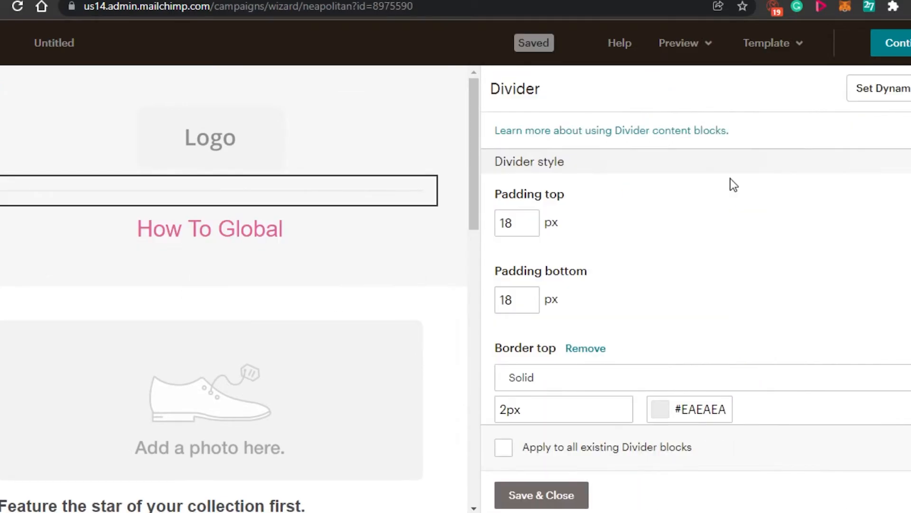
{"action": "left_click", "coordinate": [548, 494]}
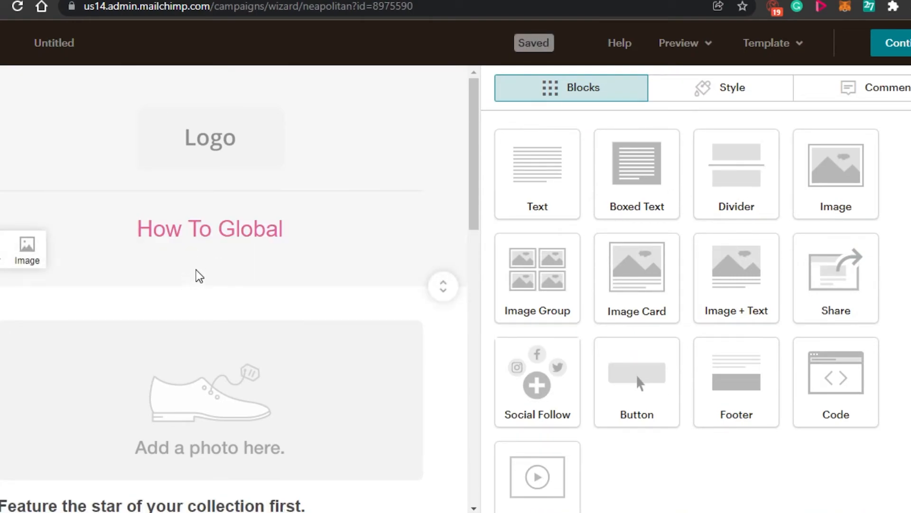
{"action": "left_click_drag", "start_coordinate": [714, 179], "coordinate": [396, 382]}
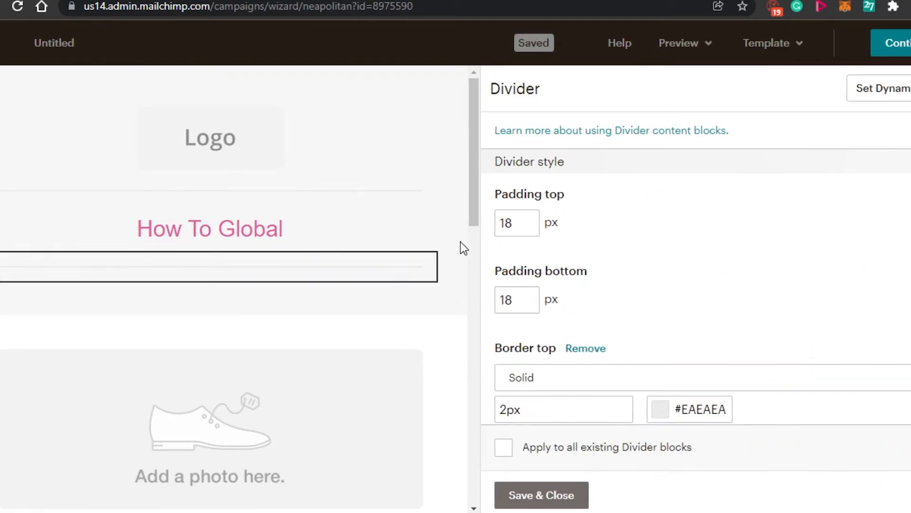
{"action": "left_click", "coordinate": [563, 495]}
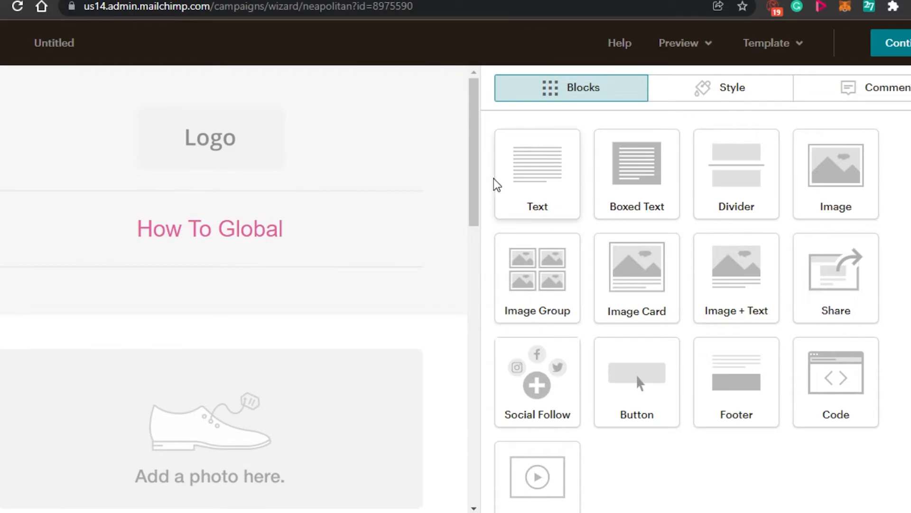
Step: Look through the rest of the email template, from the Start Shopping button and product sections down to the footer
{"action": "left_click_drag", "start_coordinate": [476, 163], "coordinate": [480, 340]}
{"action": "left_click", "coordinate": [206, 126]}
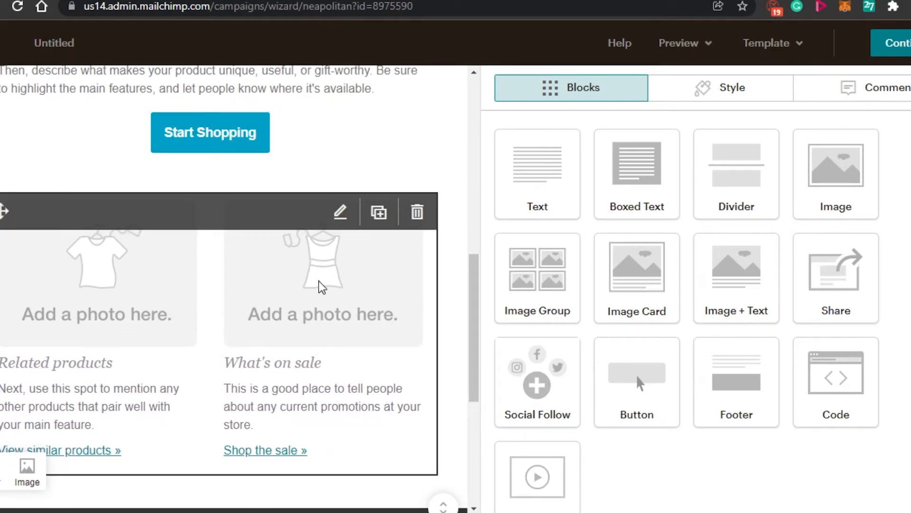
{"action": "left_click_drag", "start_coordinate": [477, 294], "coordinate": [437, 362]}
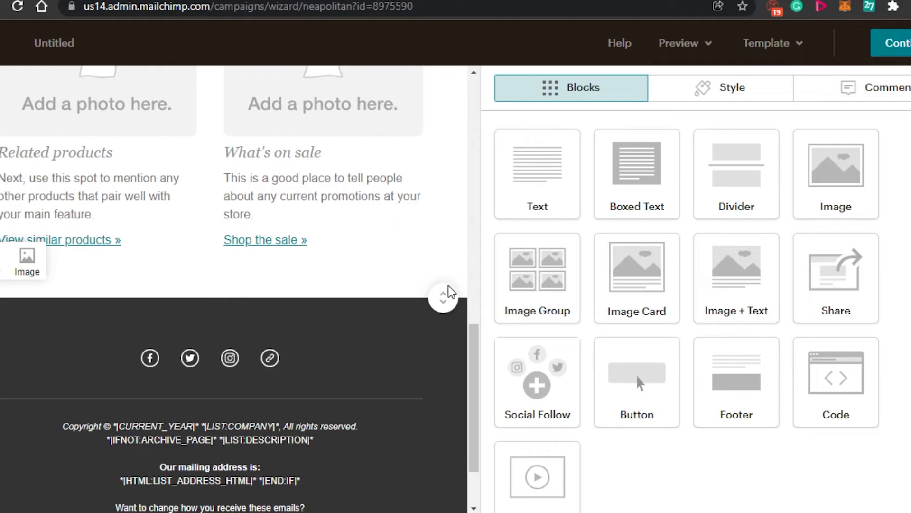
{"action": "left_click_drag", "start_coordinate": [474, 345], "coordinate": [483, 150]}
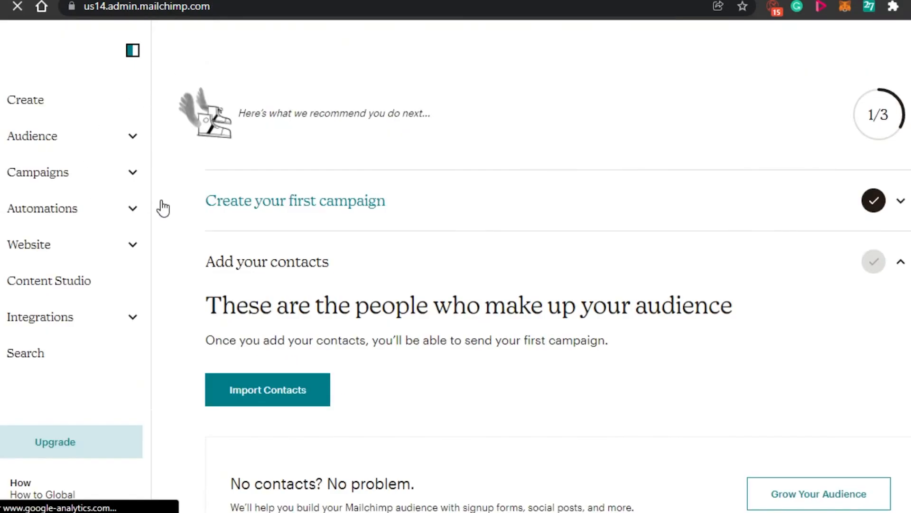
Step: Open the Automations and Website sections and review the options for starting a site, a store or appointments
{"action": "left_click", "coordinate": [125, 207]}
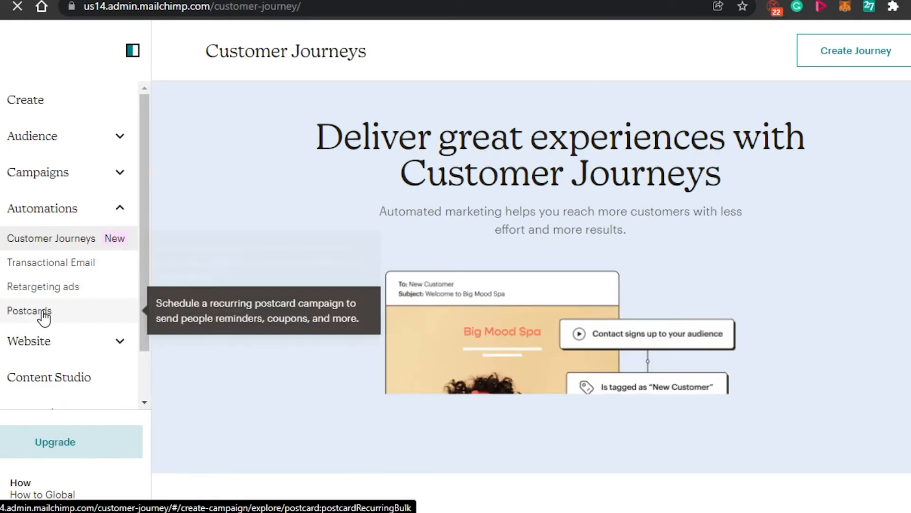
{"action": "left_click", "coordinate": [118, 350]}
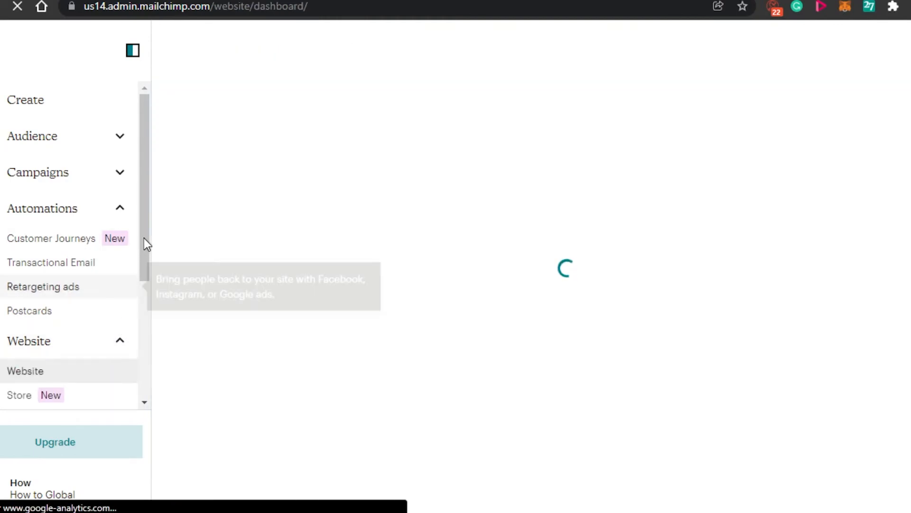
{"action": "scroll", "coordinate": [144, 263], "scroll_direction": "down", "scroll_amount": 3}
{"action": "left_click_drag", "start_coordinate": [145, 311], "coordinate": [145, 318]}
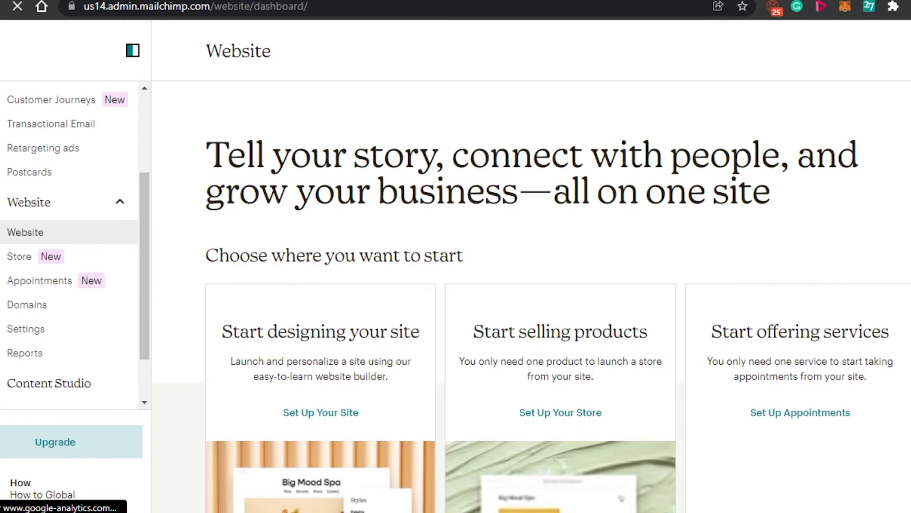
{"action": "scroll", "coordinate": [531, 303], "scroll_direction": "down", "scroll_amount": 3}
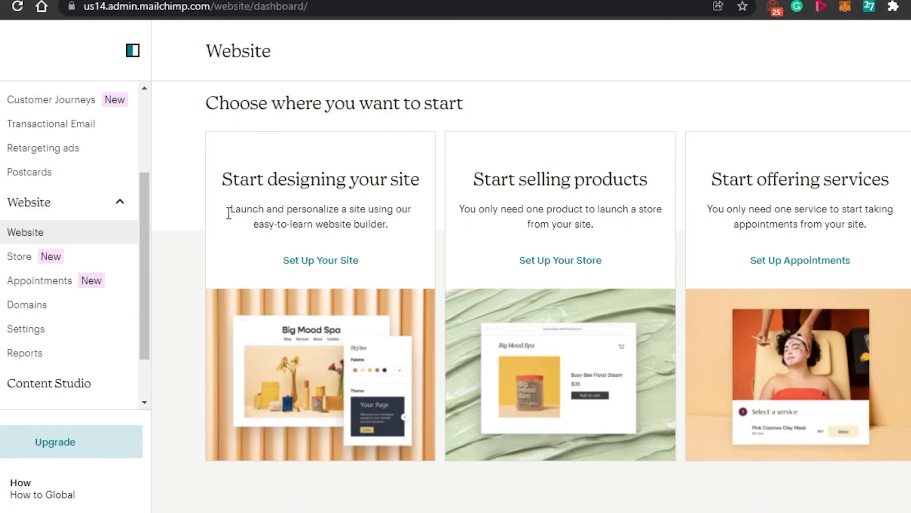
{"action": "scroll", "coordinate": [140, 237], "scroll_direction": "down", "scroll_amount": 2}
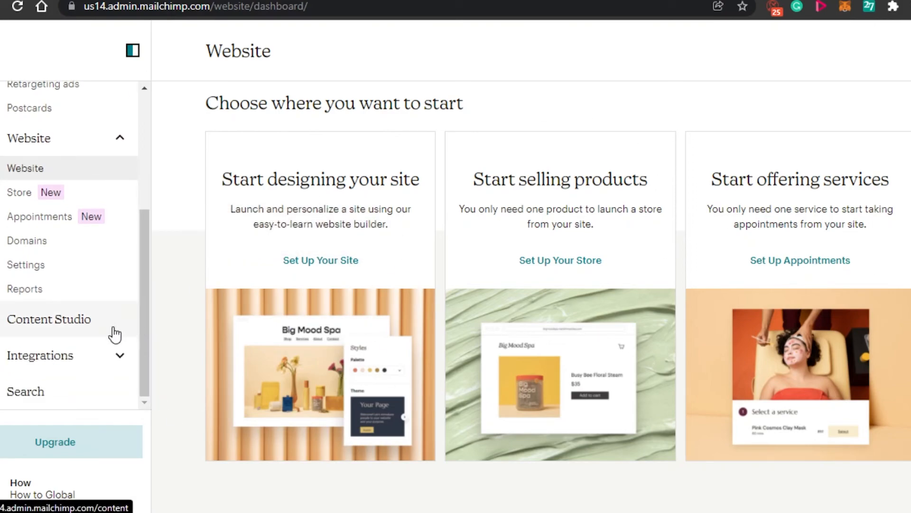
Step: Open the page for managing integrations and look over its introduction and the expanded navigation sections
{"action": "left_click", "coordinate": [87, 352]}
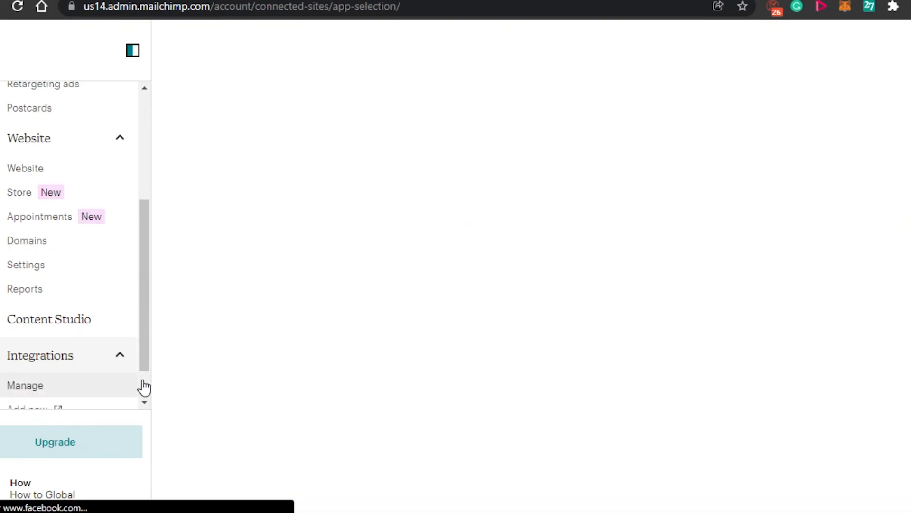
{"action": "scroll", "coordinate": [144, 387], "scroll_direction": "down", "scroll_amount": 1}
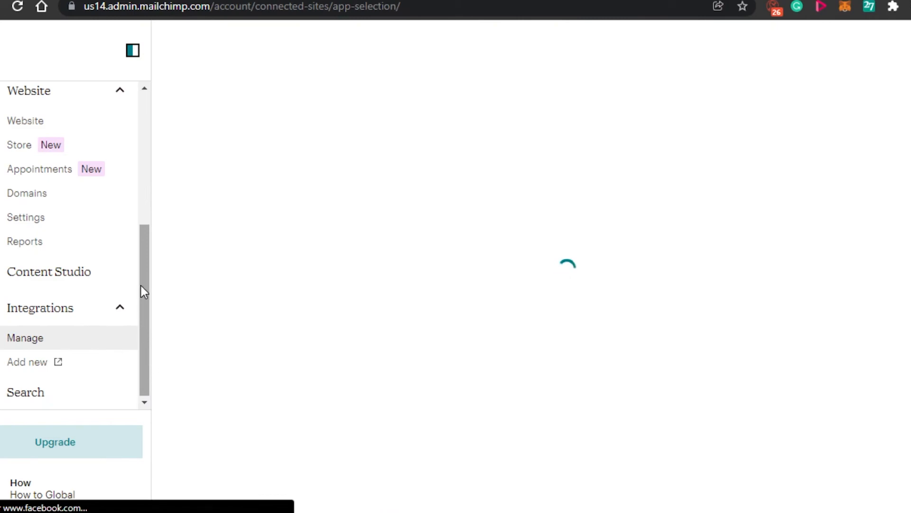
{"action": "scroll", "coordinate": [144, 292], "scroll_direction": "up", "scroll_amount": 3}
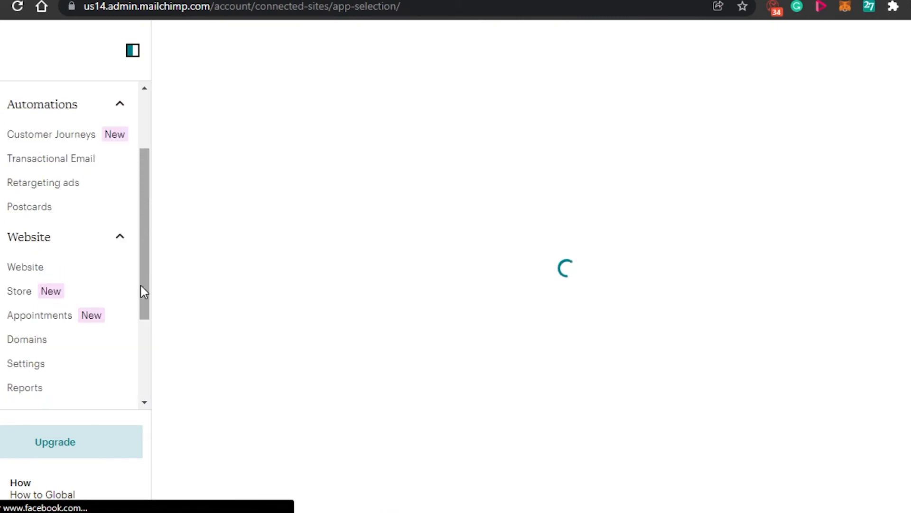
{"action": "scroll", "coordinate": [141, 285], "scroll_direction": "up", "scroll_amount": 2}
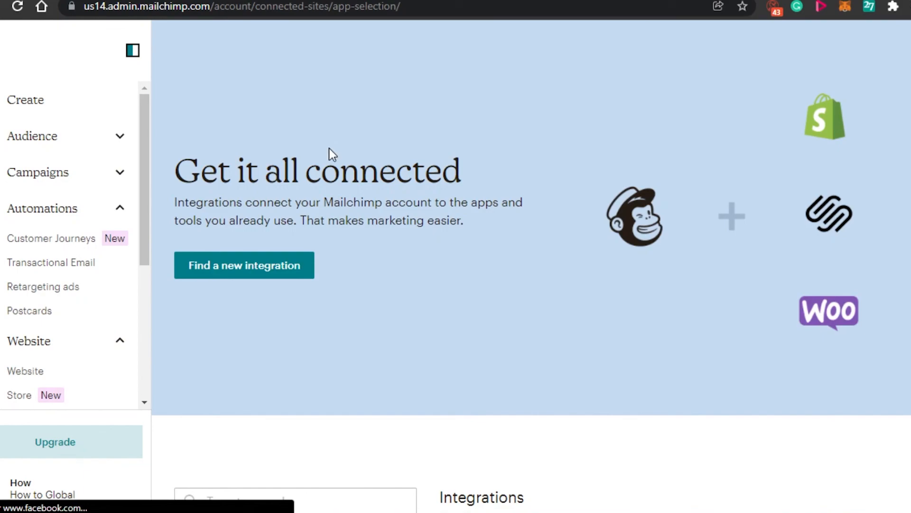
{"action": "left_click_drag", "start_coordinate": [147, 132], "coordinate": [135, 102]}
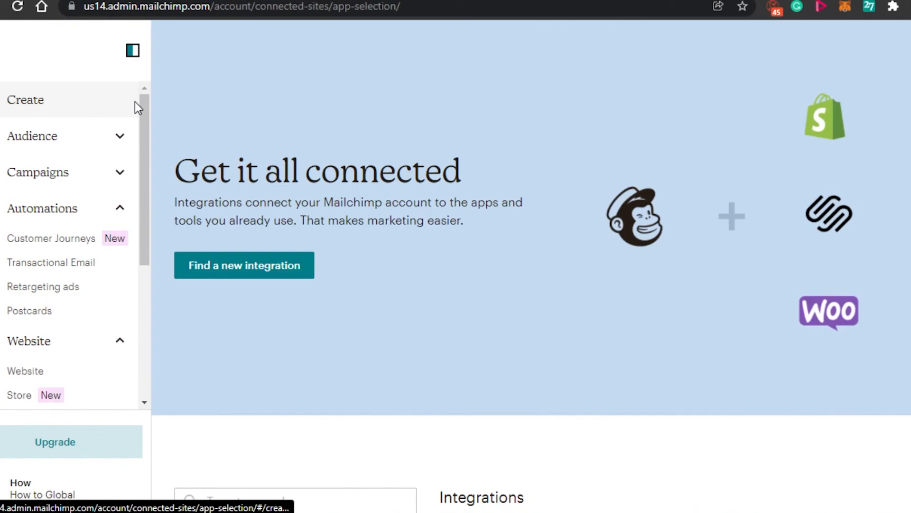